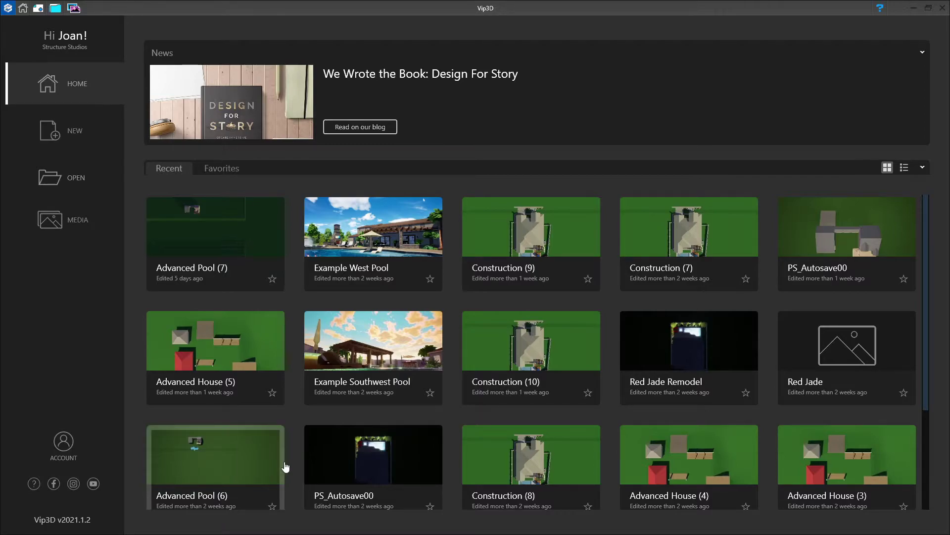
Step: Create and start a new project named Fundamentals
click(75, 135)
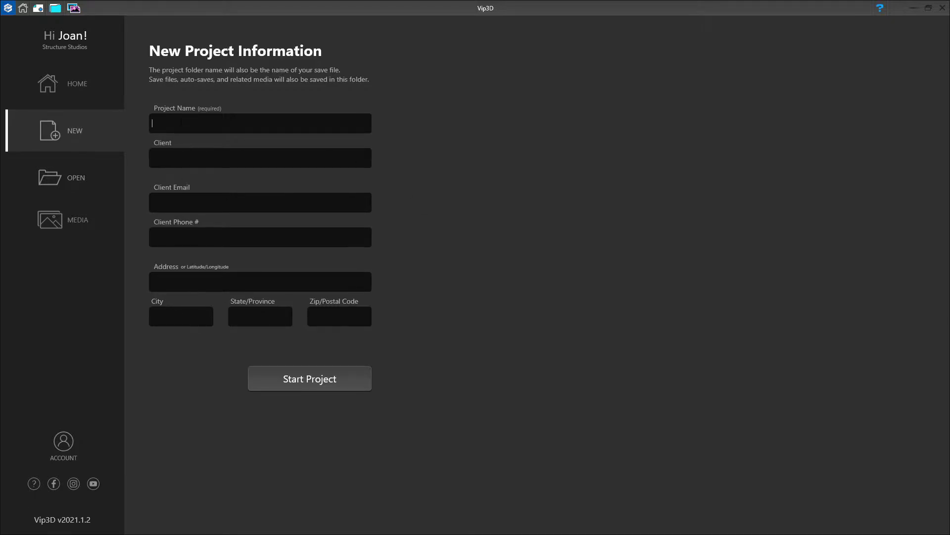
text(Fundamentals)
click(299, 381)
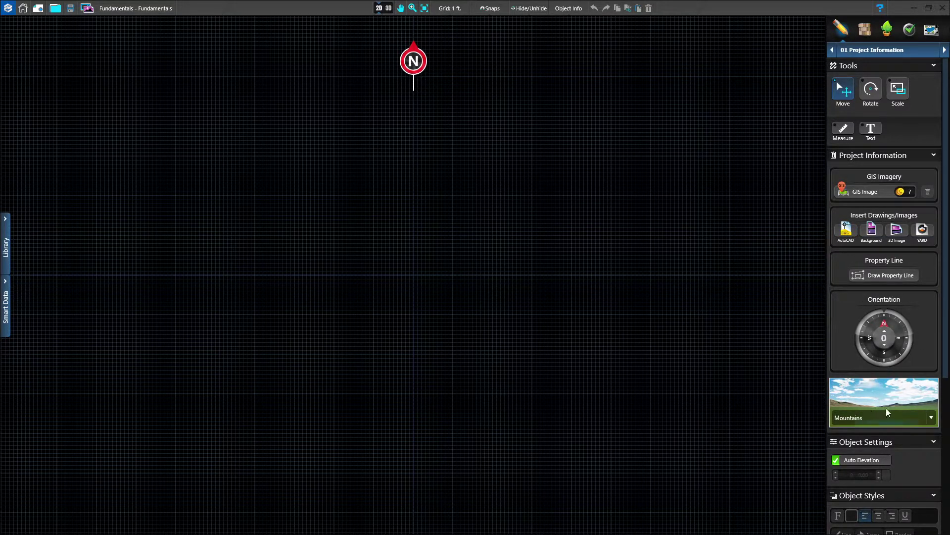
Step: Choose Mountains as the project's background scenery and advance to the House stage
click(932, 418)
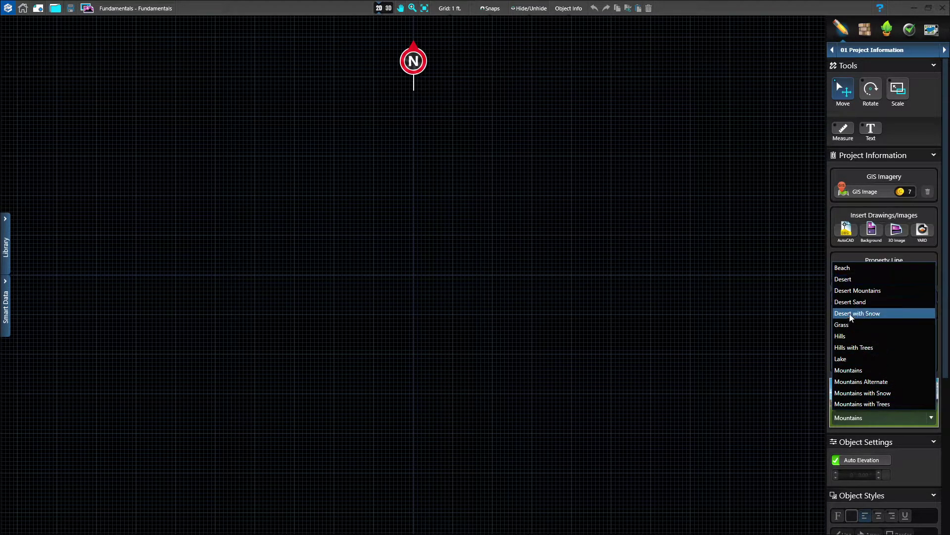
click(847, 372)
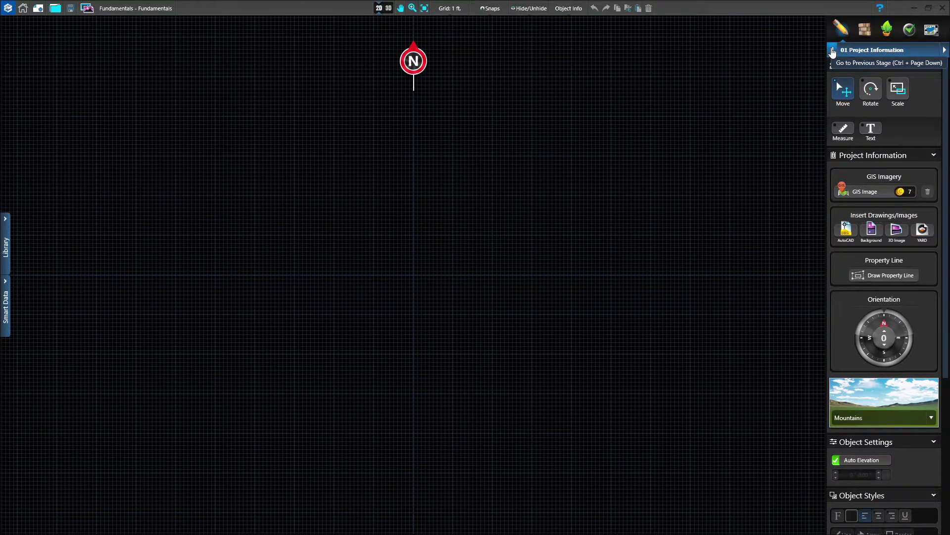
click(944, 50)
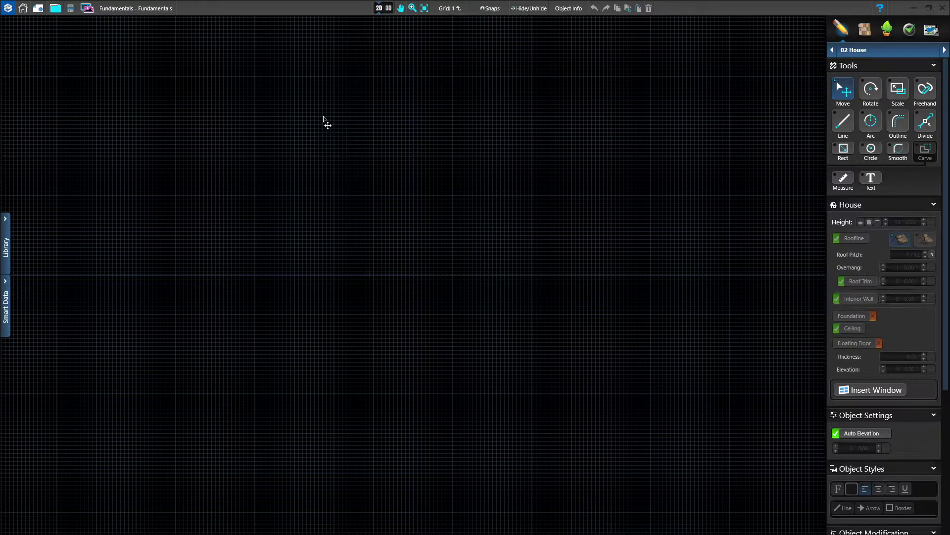
Step: Review the available grid spacings, the snap options and the object visibility settings
click(445, 9)
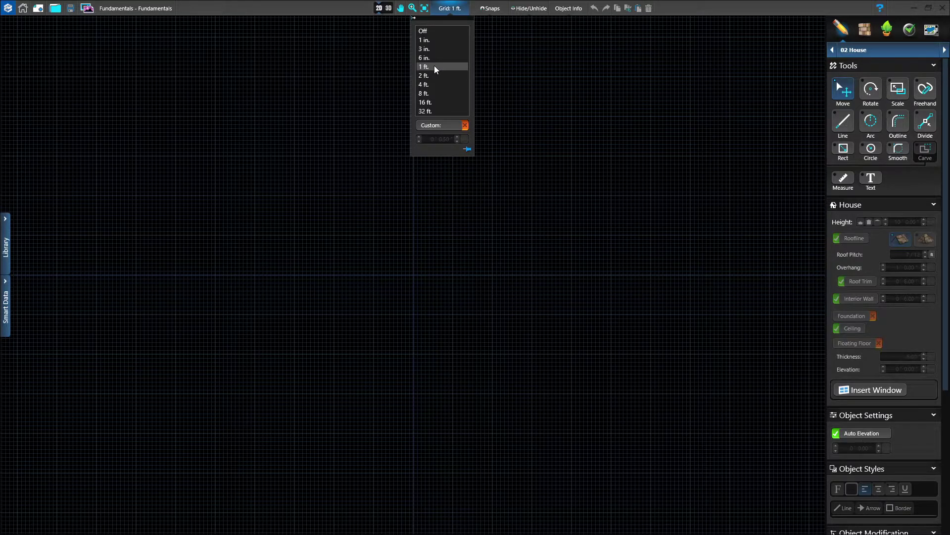
click(489, 9)
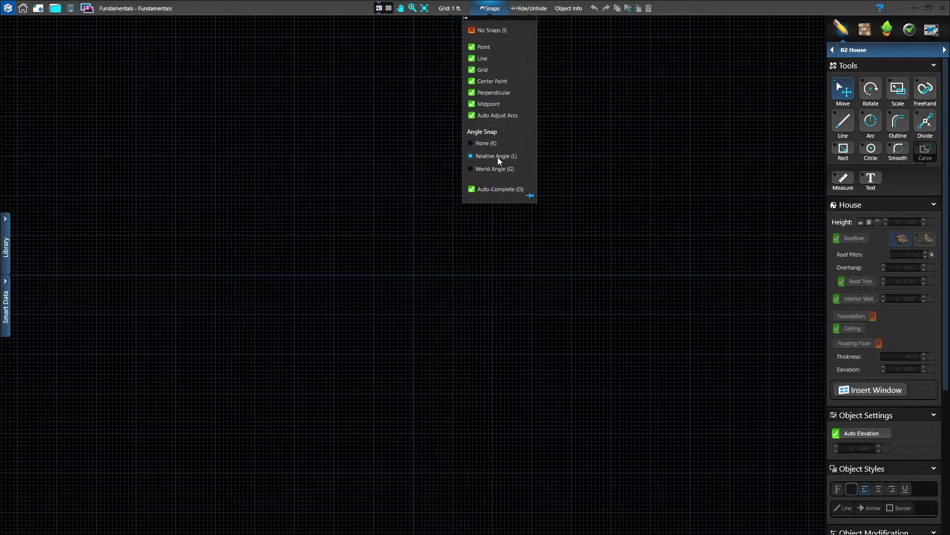
click(526, 9)
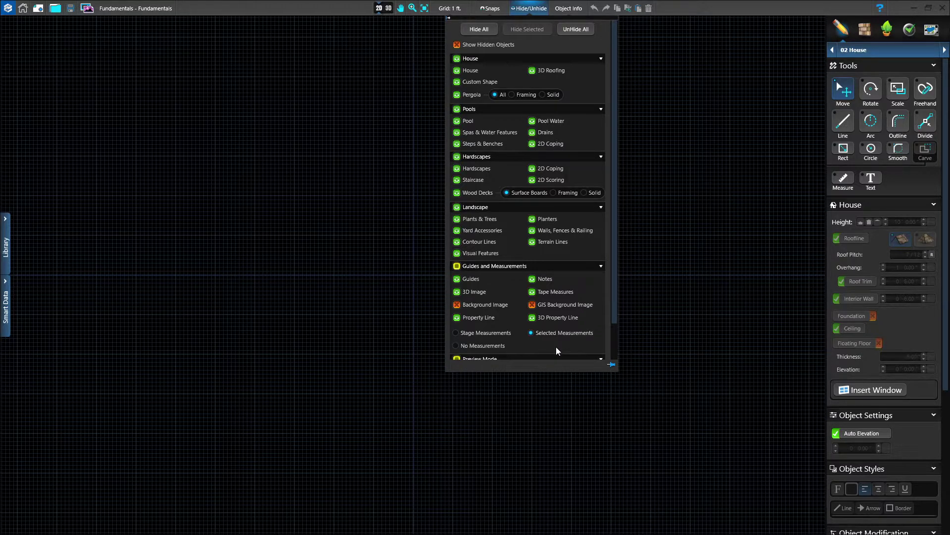
click(678, 255)
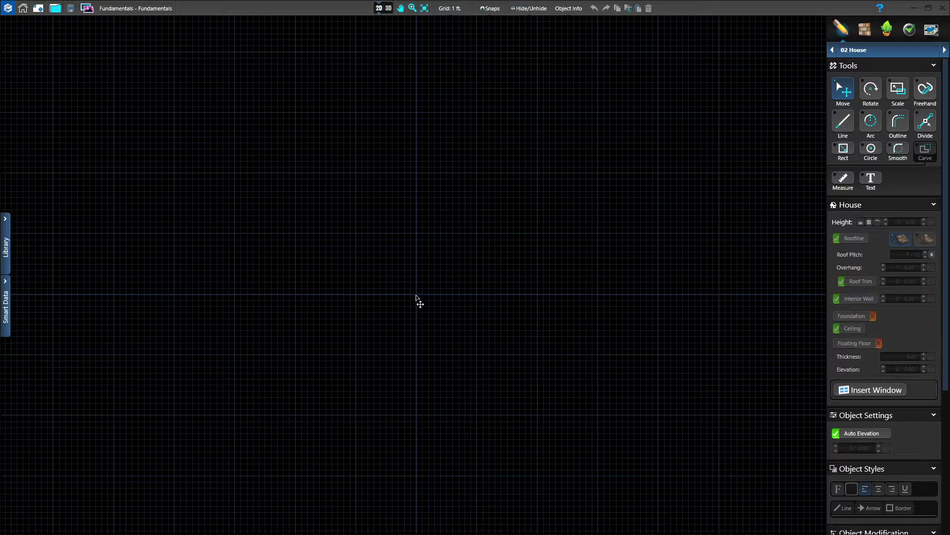
Step: Examine the empty 2D drawing grid up close and out to its full extents
scroll(416, 297, up, 2)
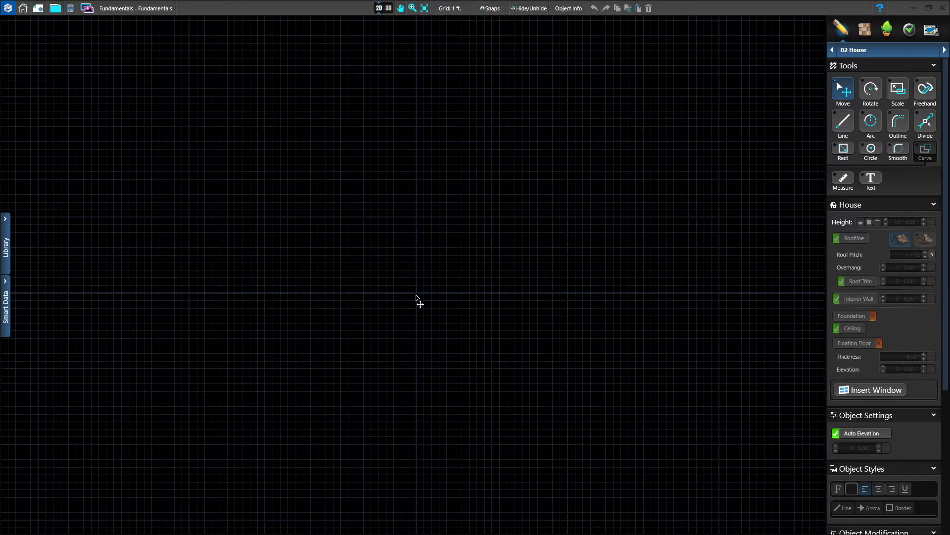
scroll(417, 298, up, 5)
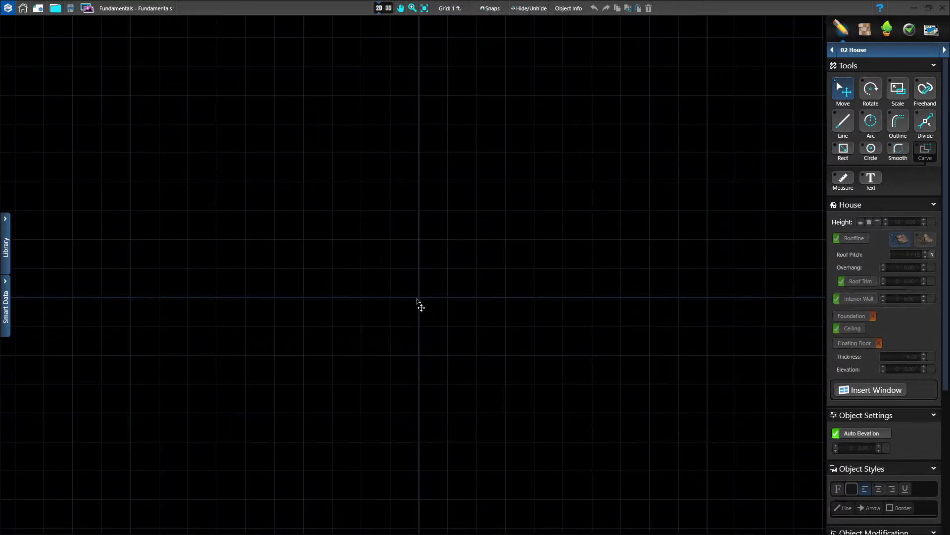
scroll(417, 298, down, 8)
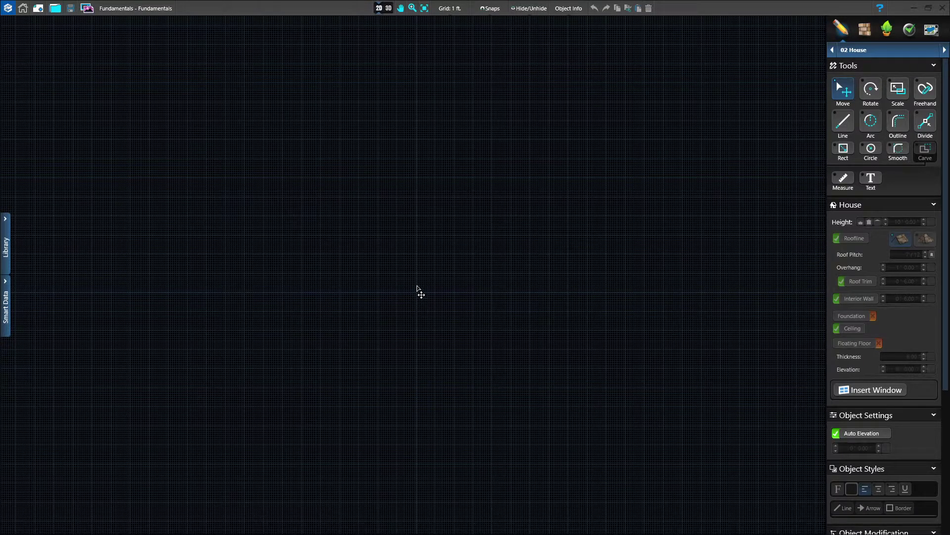
scroll(417, 291, down, 4)
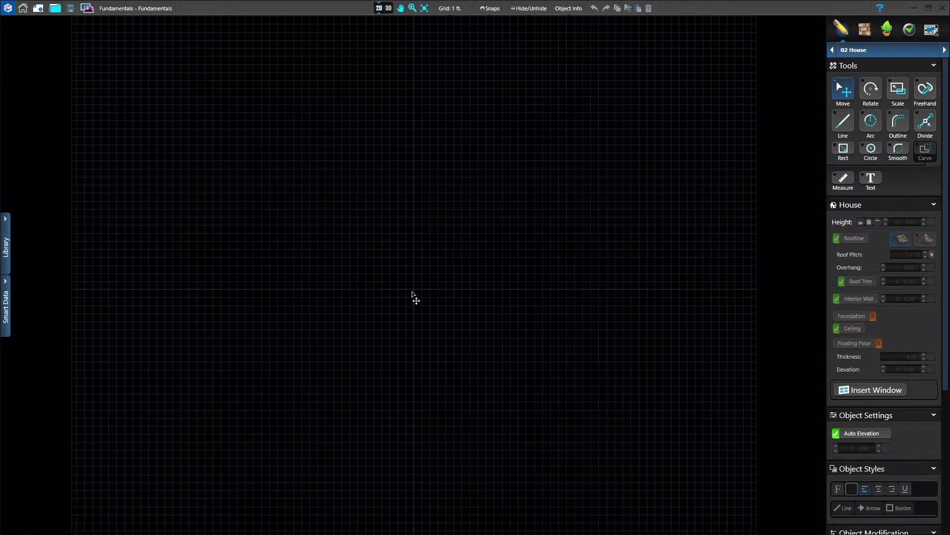
scroll(413, 294, down, 2)
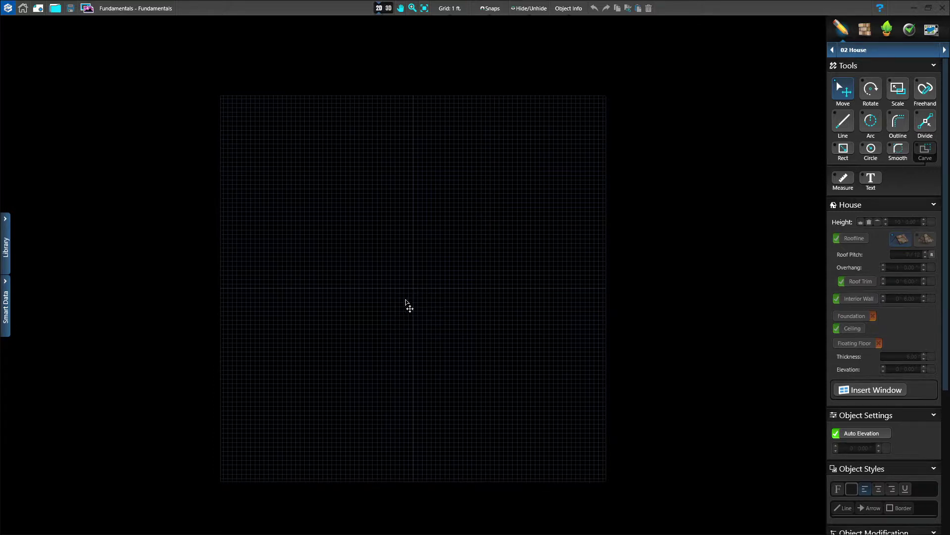
middle_drag(411, 291, 424, 313)
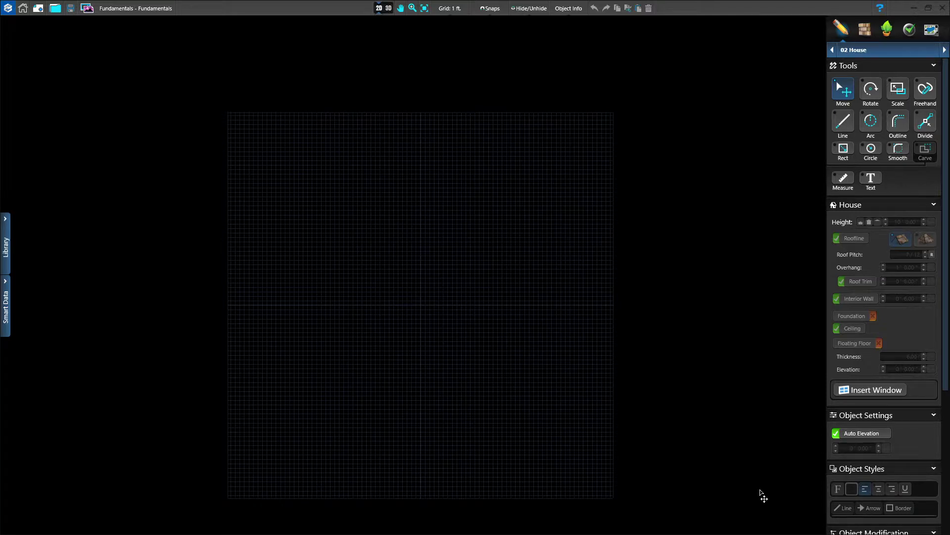
scroll(761, 495, up, 3)
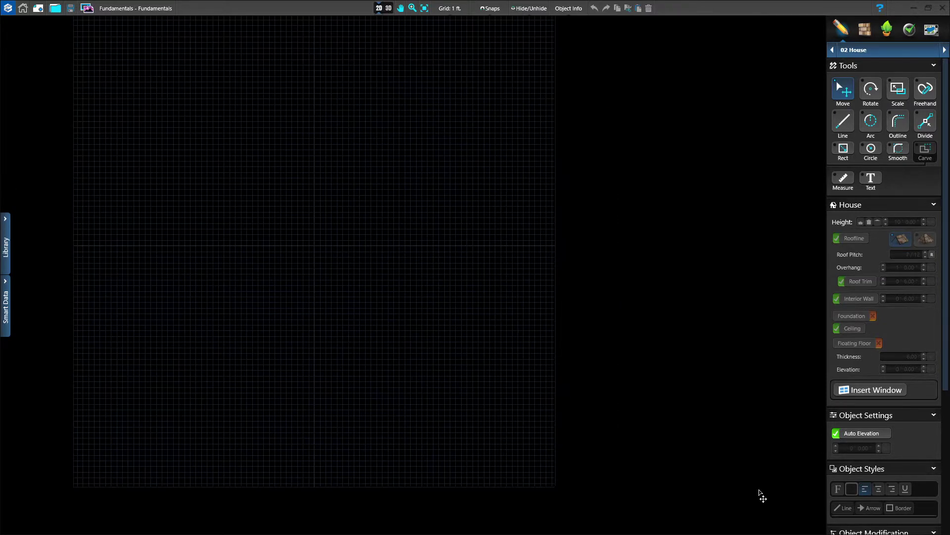
scroll(761, 495, down, 3)
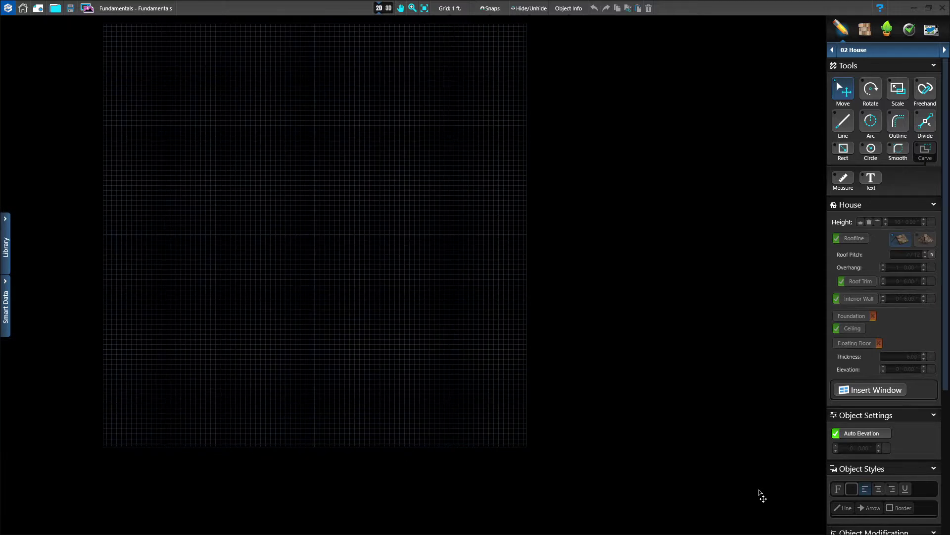
middle_drag(314, 236, 411, 295)
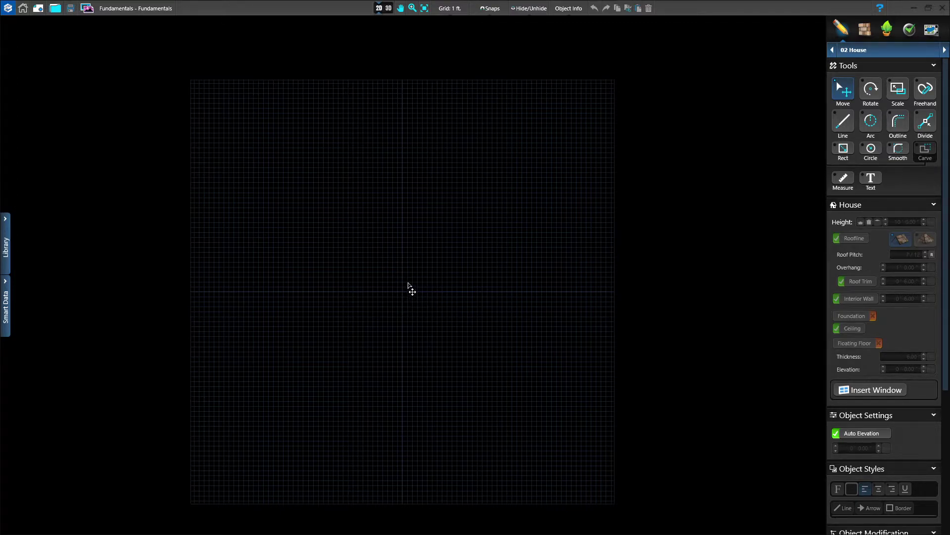
scroll(405, 293, up, 5)
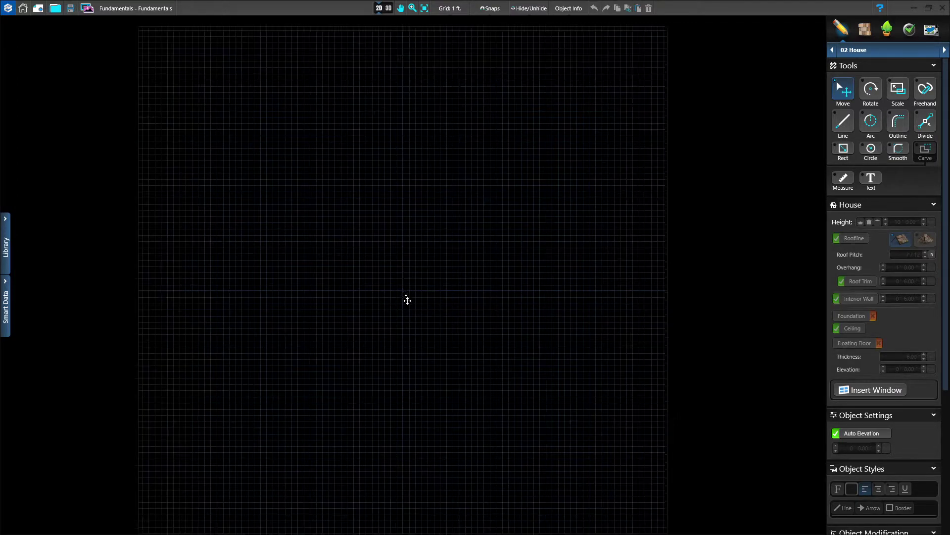
scroll(408, 286, up, 5)
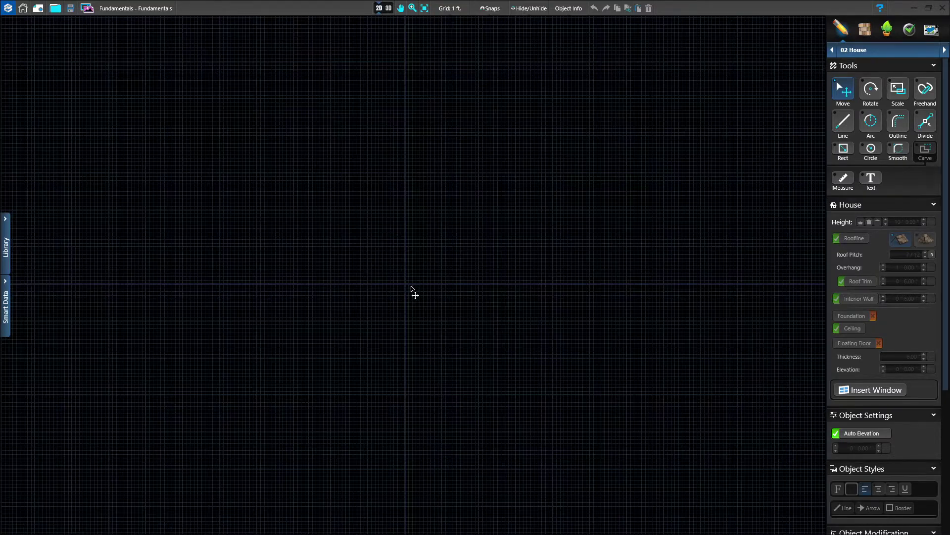
scroll(395, 283, up, 1)
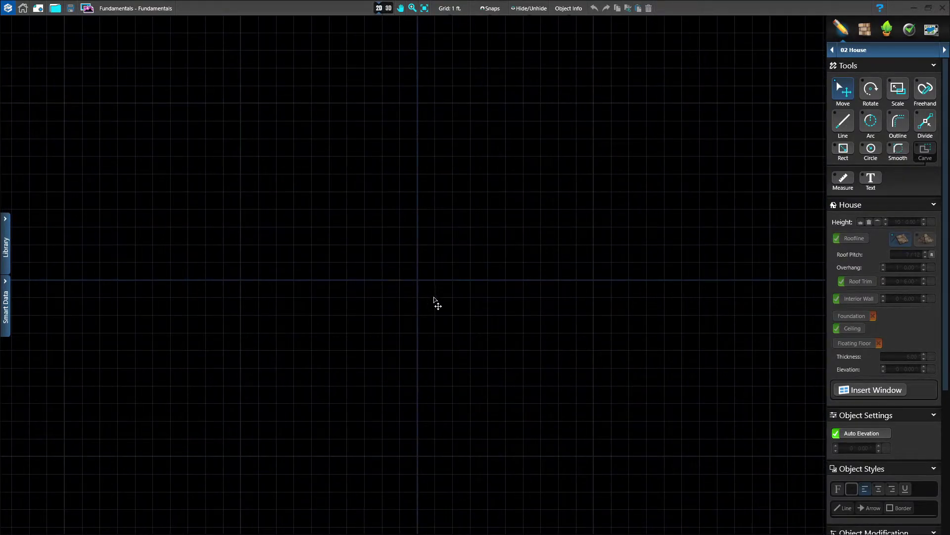
scroll(432, 301, down, 1)
scroll(435, 309, down, 1)
scroll(431, 314, down, 2)
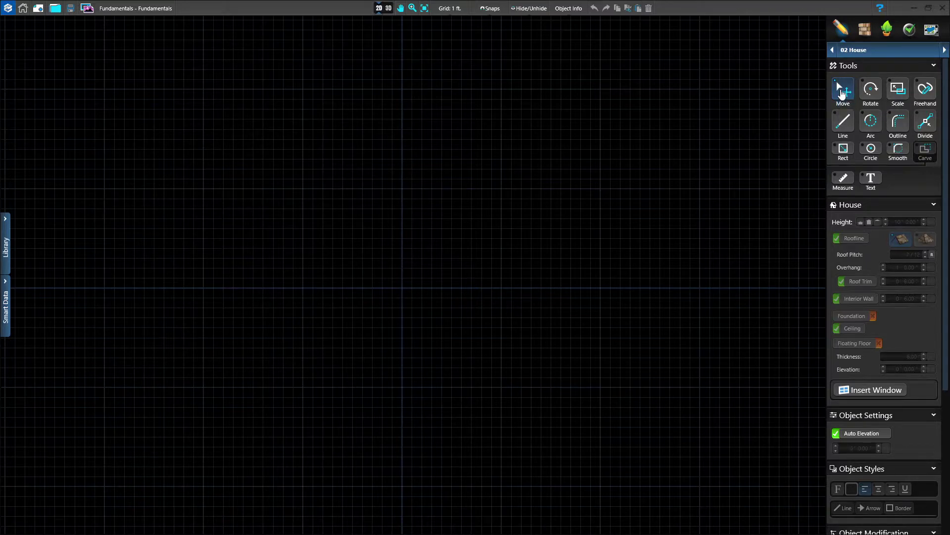
Step: Start the house outline with straight lines: 20 ft across, 6 ft down, 20 ft across and 6 ft back up
click(845, 122)
click(261, 356)
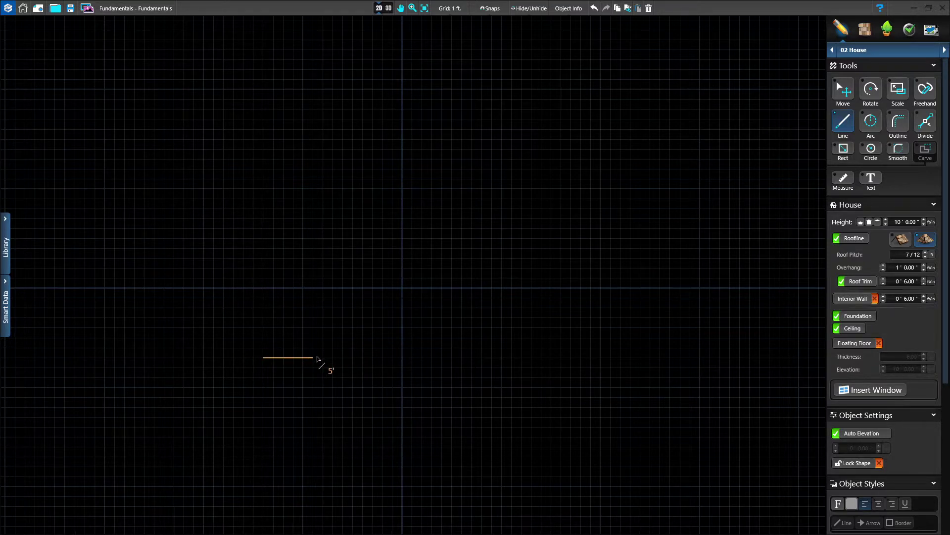
click(465, 363)
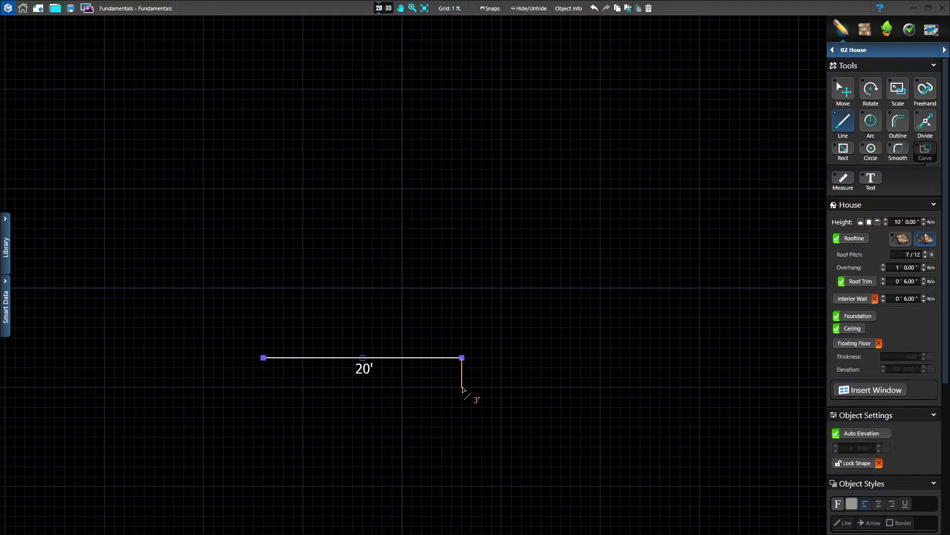
click(462, 417)
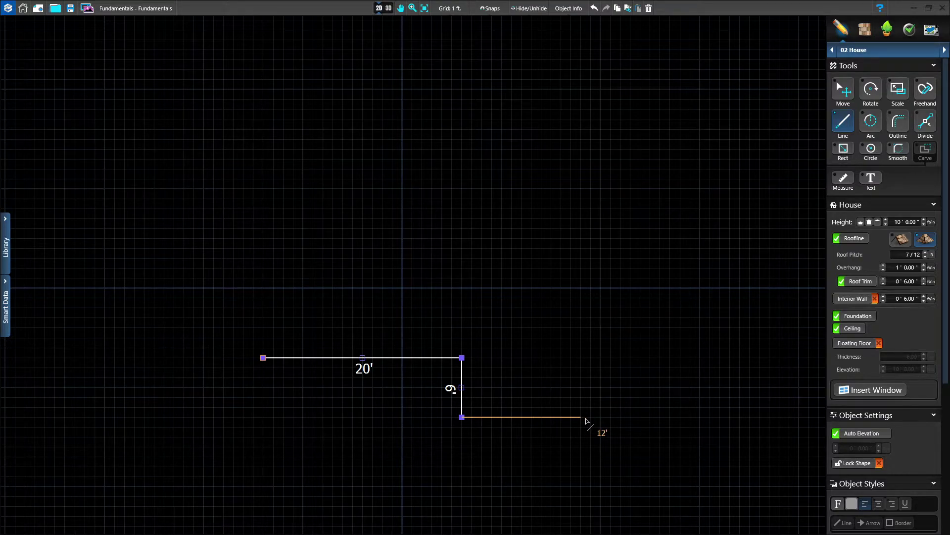
click(660, 417)
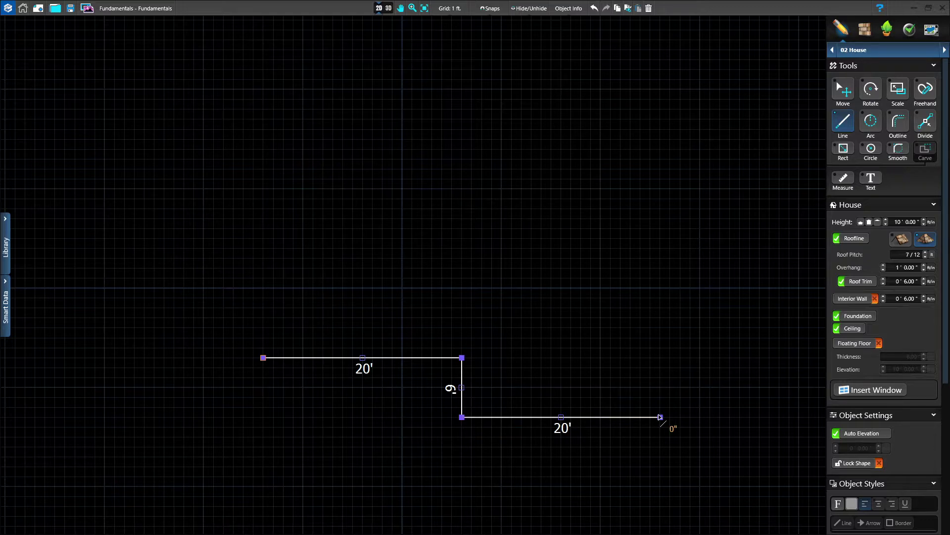
click(661, 358)
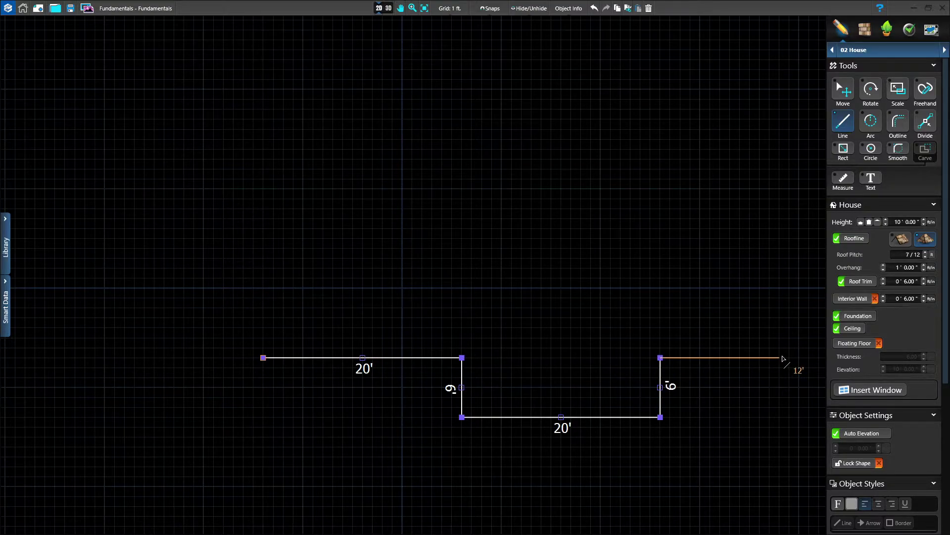
Step: Continue the house outline with a 26 ft wall to the right and a 74 ft wall straight up
middle_drag(774, 356, 575, 368)
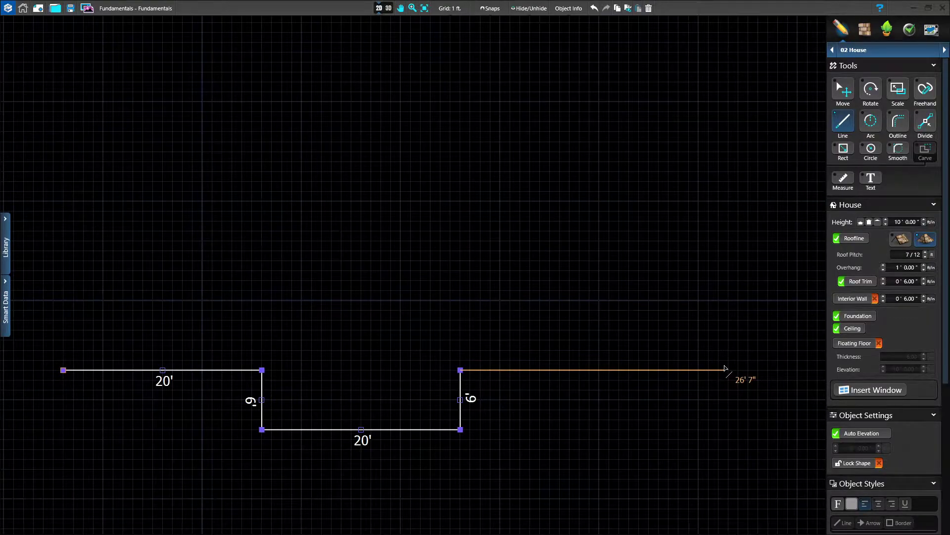
scroll(726, 369, down, 2)
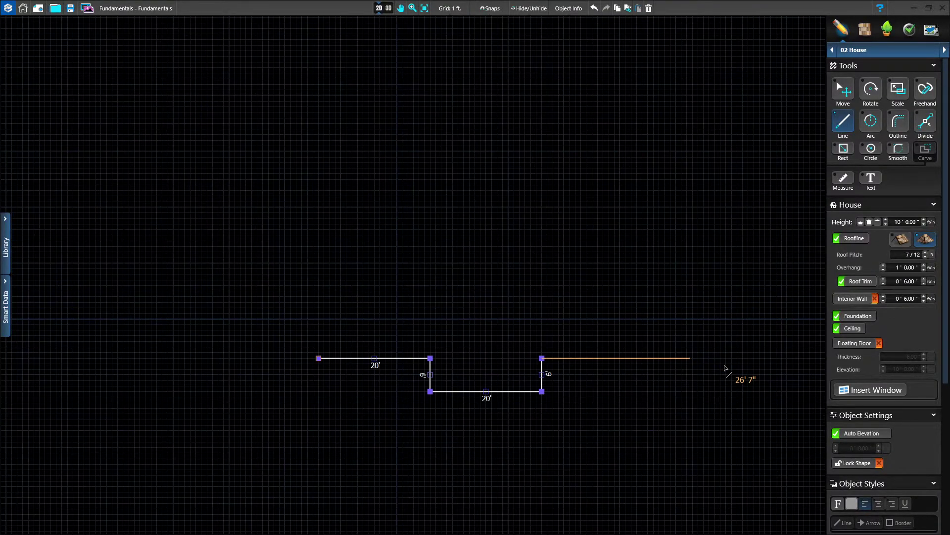
scroll(724, 368, up, 2)
middle_drag(525, 354, 661, 367)
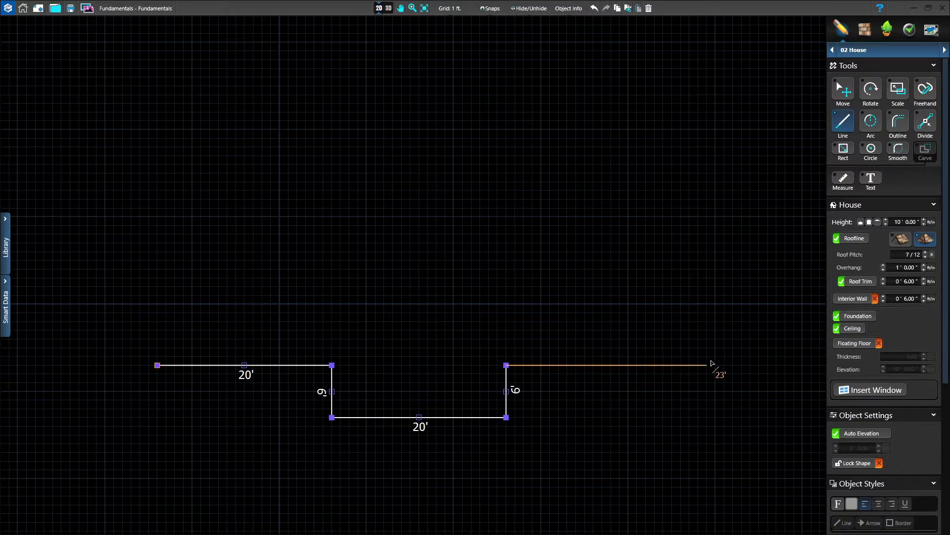
click(735, 364)
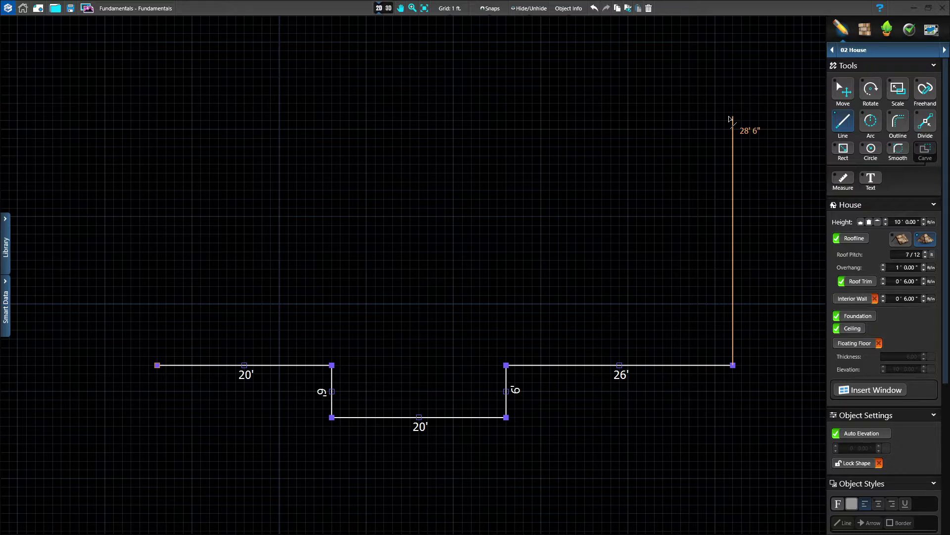
text(74)
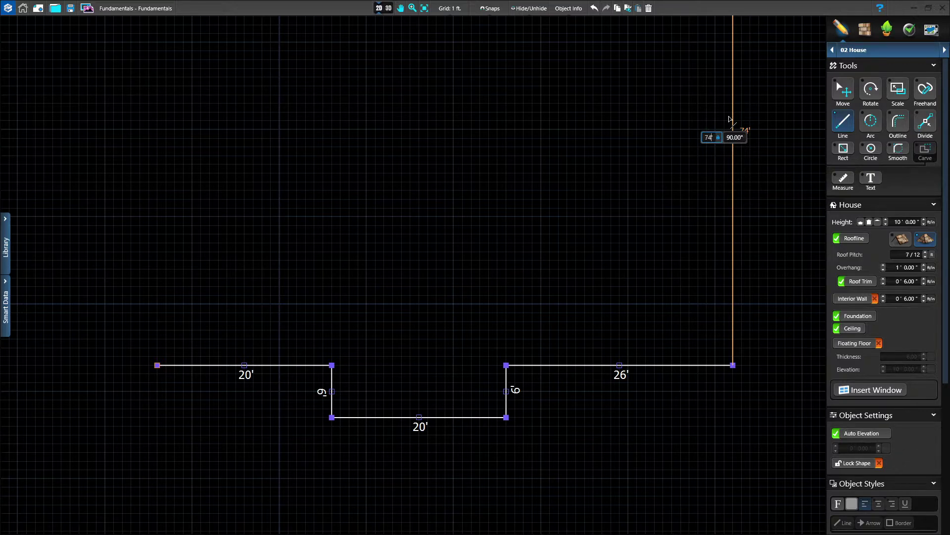
key(Return)
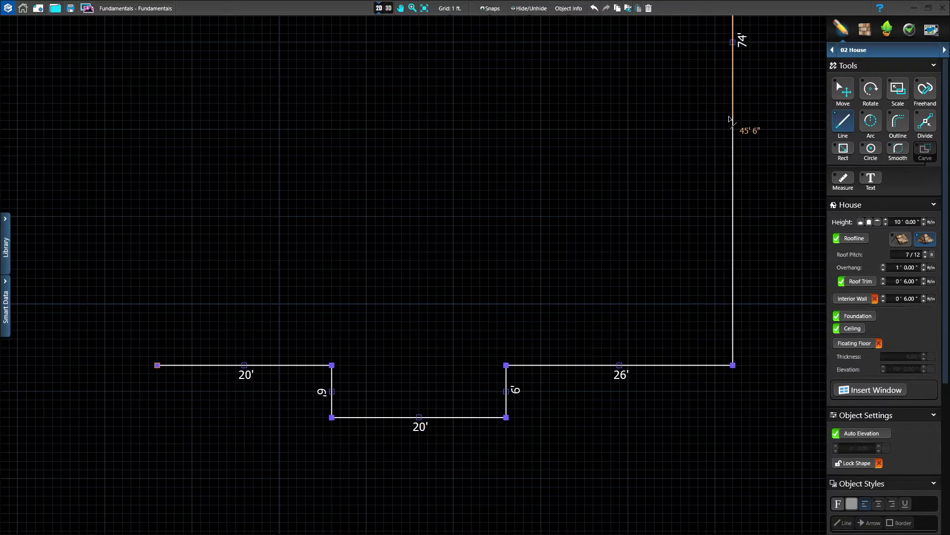
Step: Continue the house outline along the back with a 20 ft wall to the left and a 10 ft wall down
scroll(729, 120, down, 4)
middle_drag(731, 100, 718, 277)
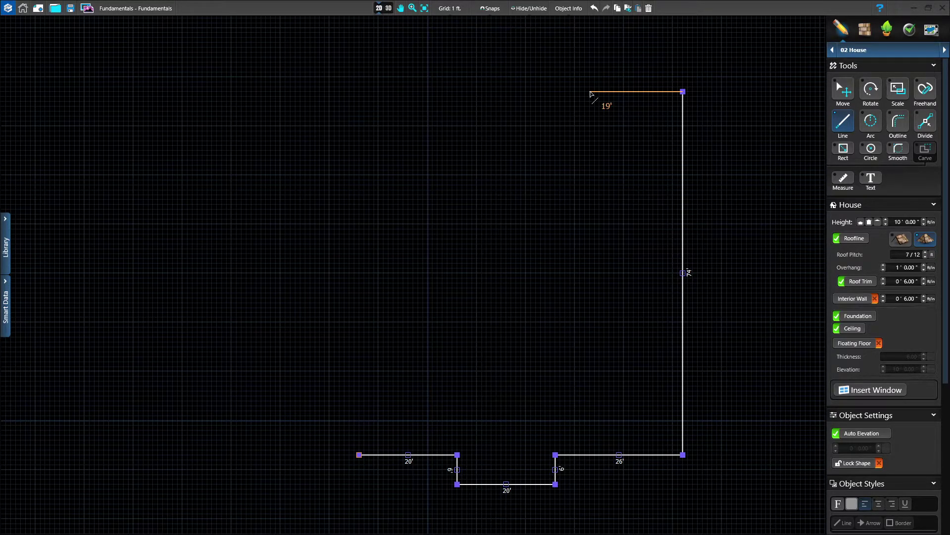
text(20)
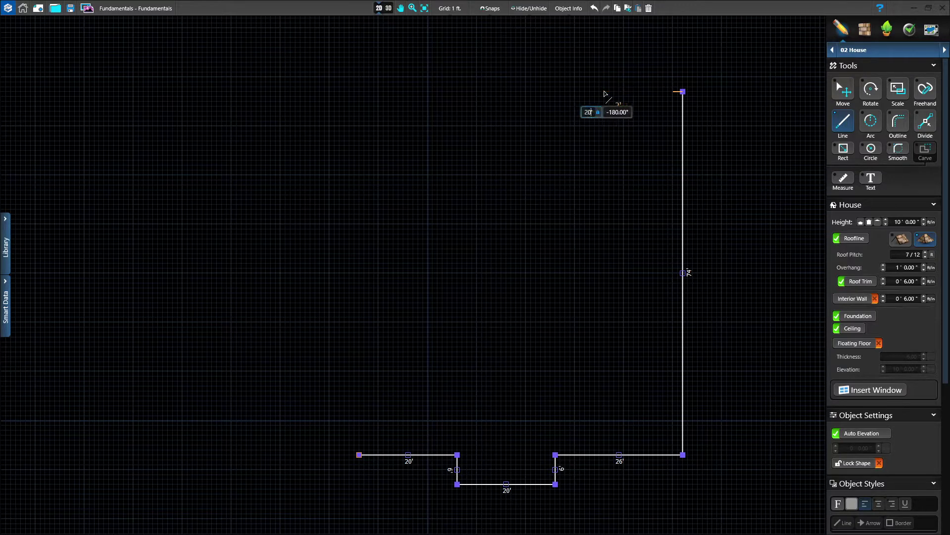
key(Return)
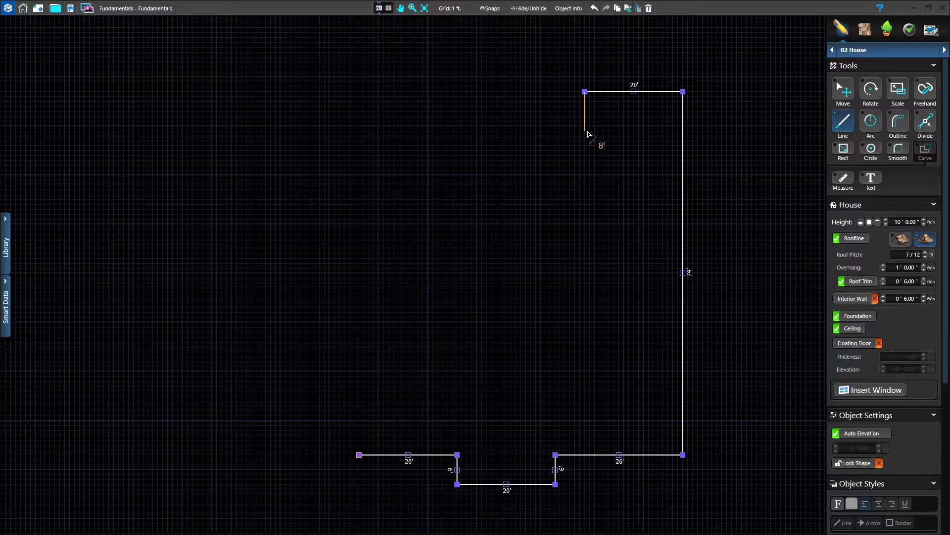
text(10)
key(Return)
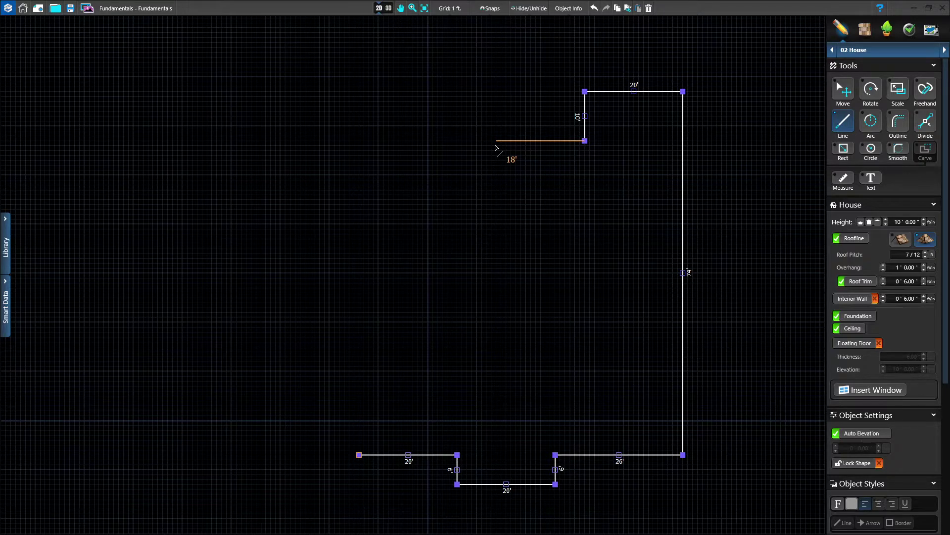
Step: Add back walls of 22 ft left, 6 ft up and 24 ft left, and close the outline with a 70 ft side wall
text(22)
key(Return)
text(6)
key(Return)
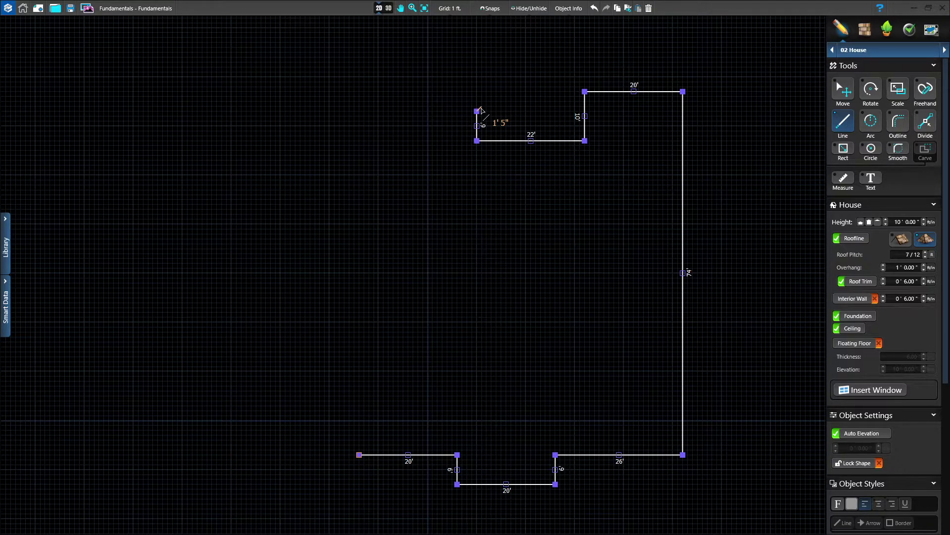
text(24)
key(Return)
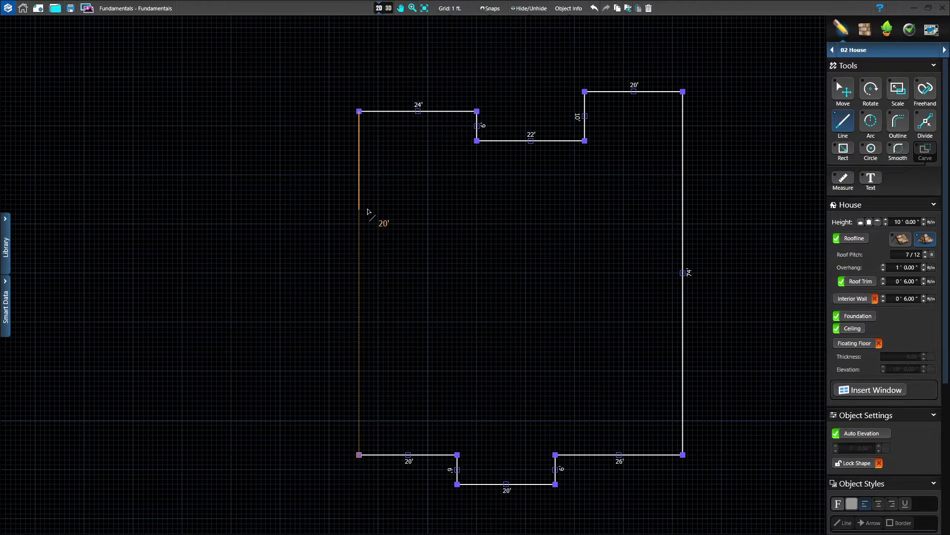
double_click(367, 212)
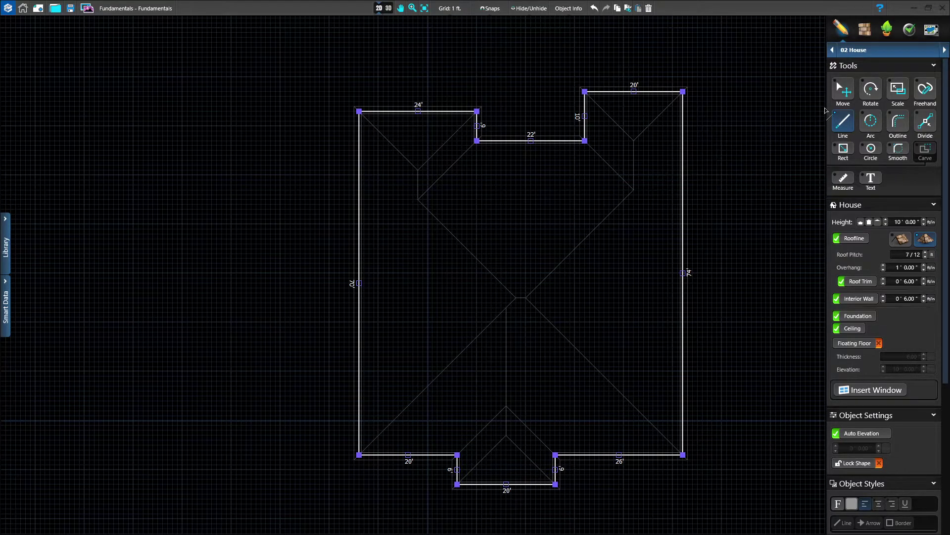
Step: Select the finished house with the Move tool, set its height to 11 ft and turn off its roofline
click(849, 94)
click(735, 215)
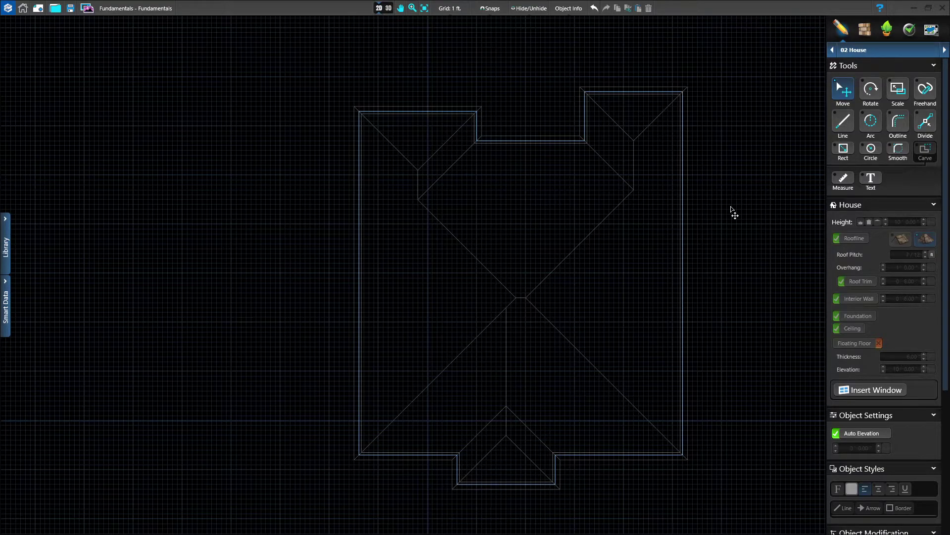
click(683, 214)
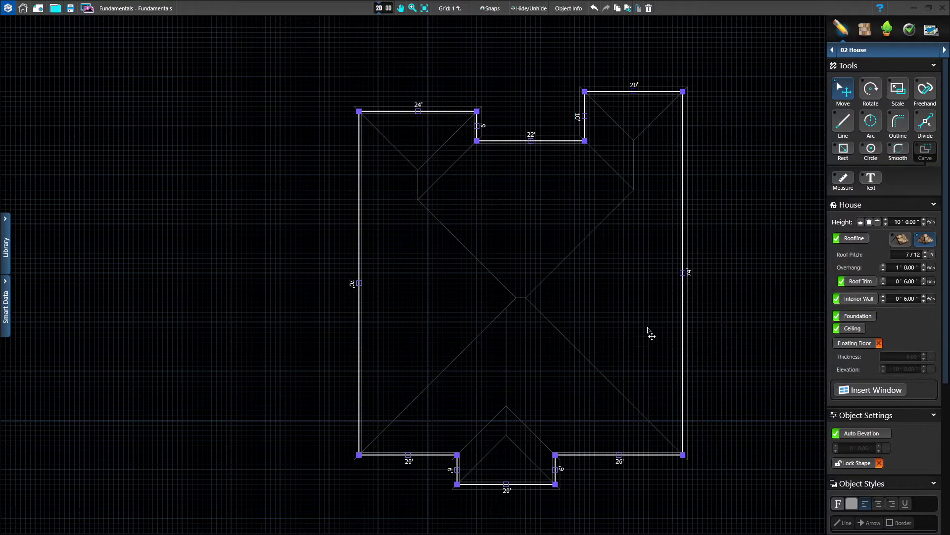
click(726, 297)
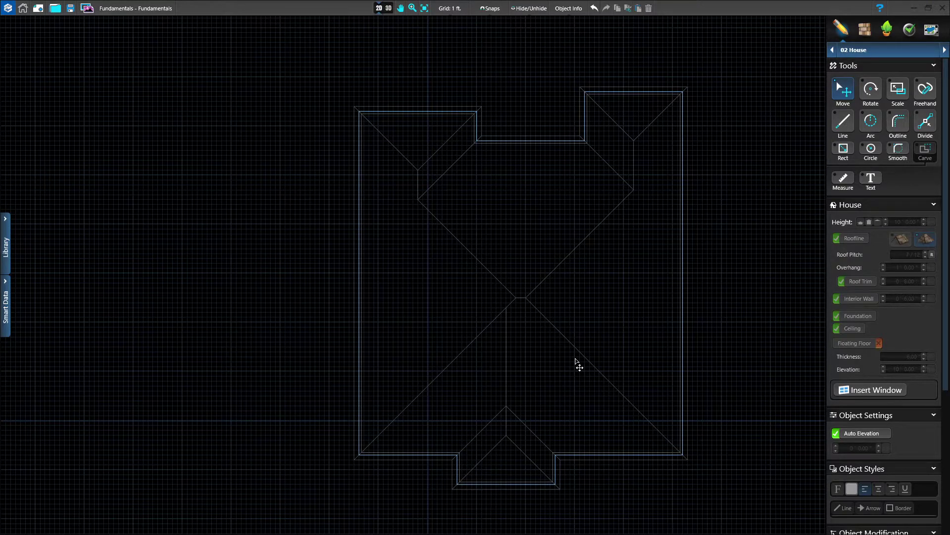
click(683, 297)
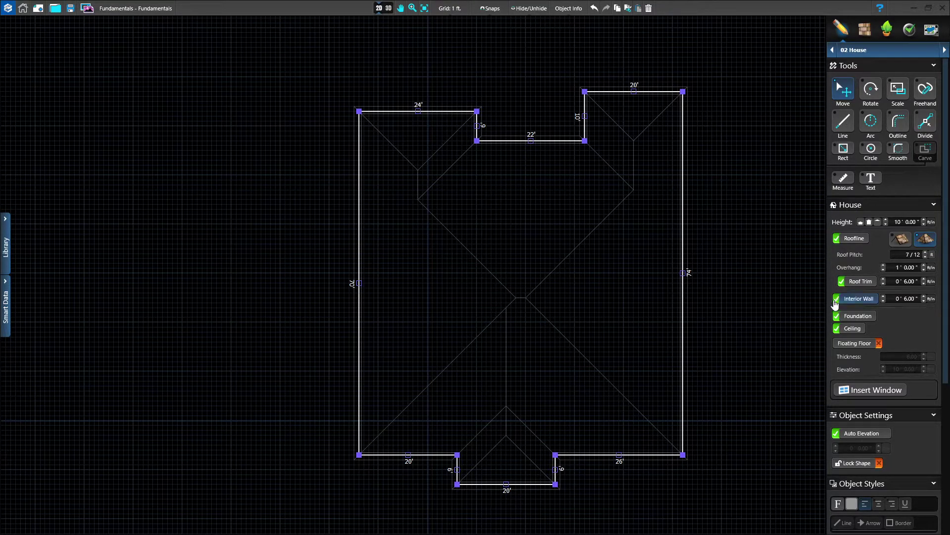
click(863, 223)
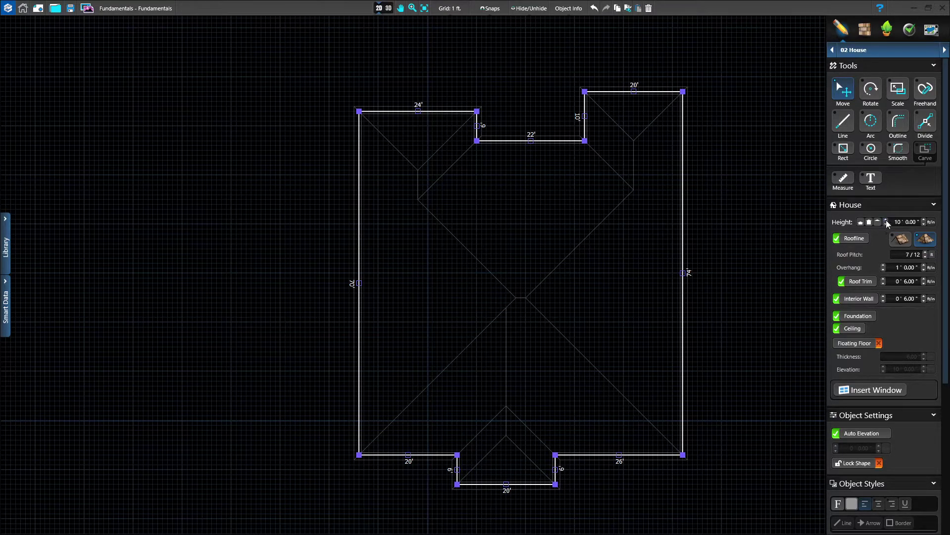
click(886, 220)
click(855, 240)
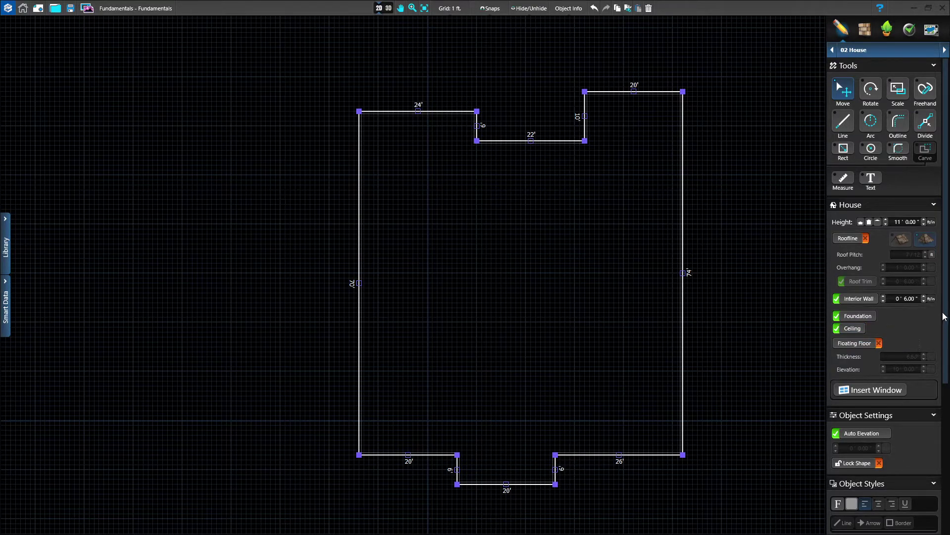
Step: Review the font, style and size options for the house's dimension labels, and deselect the house
scroll(909, 324, down, 3)
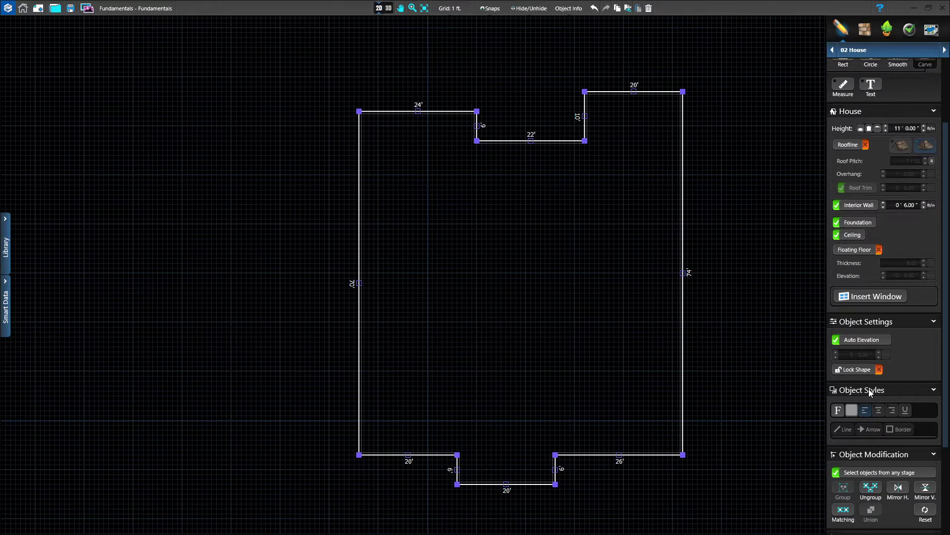
click(838, 411)
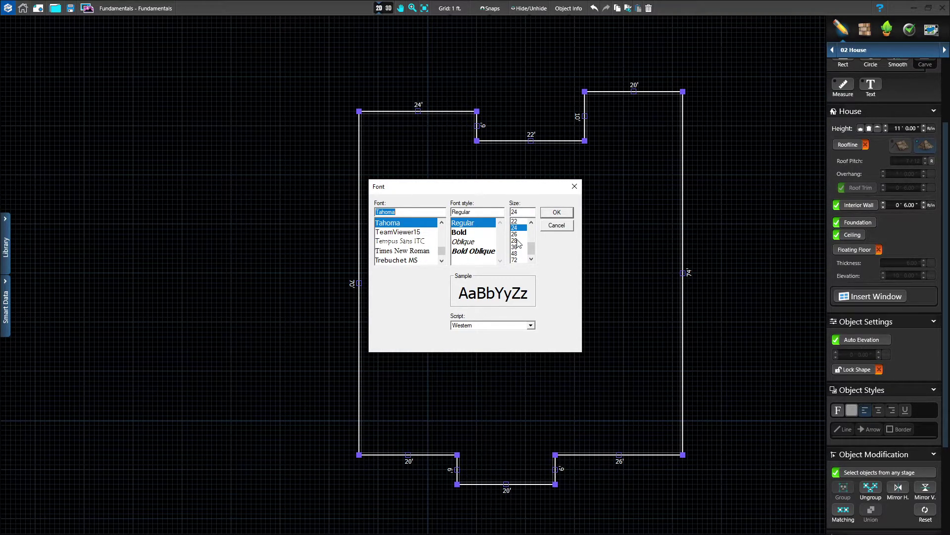
click(558, 213)
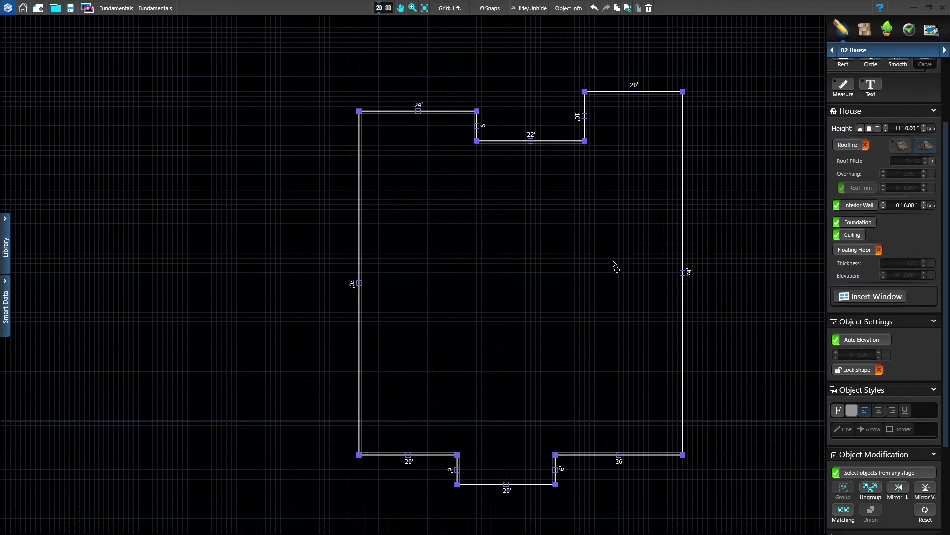
click(730, 230)
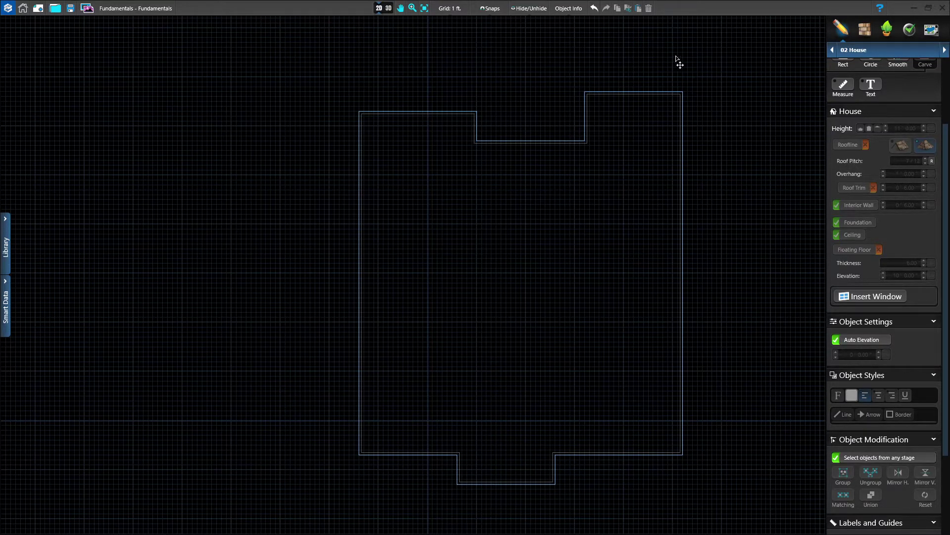
Step: Examine the house model in 3D from the front, the sides and the back, and return to the 2D plan
click(382, 10)
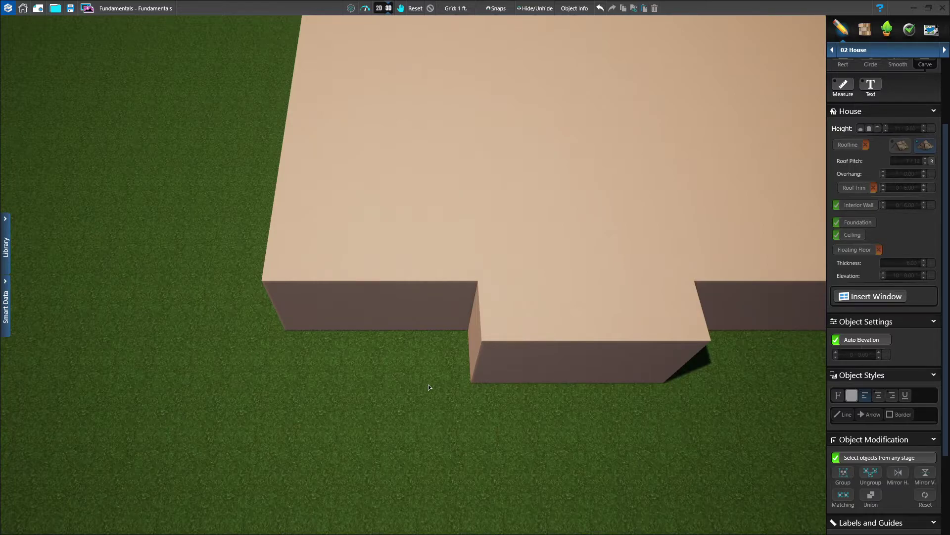
middle_drag(428, 384, 419, 320)
drag(504, 207, 503, 391)
middle_drag(503, 390, 492, 370)
mouse_move(494, 370)
right_down()
mouse_move(484, 281)
mouse_move(485, 358)
right_up()
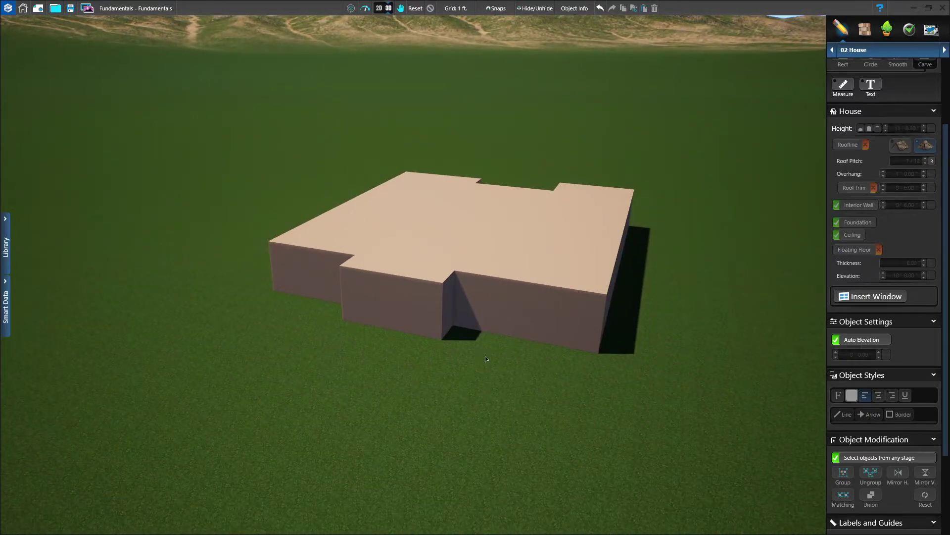
mouse_move(434, 380)
mouse_down()
mouse_move(499, 397)
mouse_move(450, 423)
mouse_move(452, 397)
mouse_move(459, 468)
mouse_move(457, 272)
mouse_move(472, 272)
mouse_move(437, 325)
mouse_move(459, 333)
mouse_move(458, 356)
mouse_move(460, 327)
mouse_move(465, 381)
mouse_move(464, 363)
mouse_move(378, 371)
mouse_move(437, 371)
mouse_up()
drag(504, 365, 429, 383)
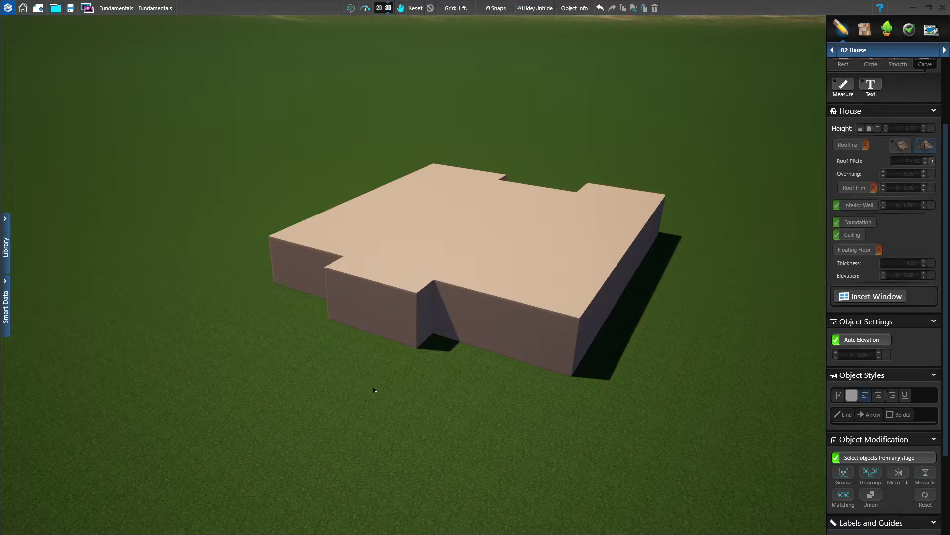
drag(458, 385, 347, 411)
scroll(391, 467, up, 5)
scroll(395, 424, down, 5)
scroll(327, 345, up, 5)
scroll(327, 345, down, 5)
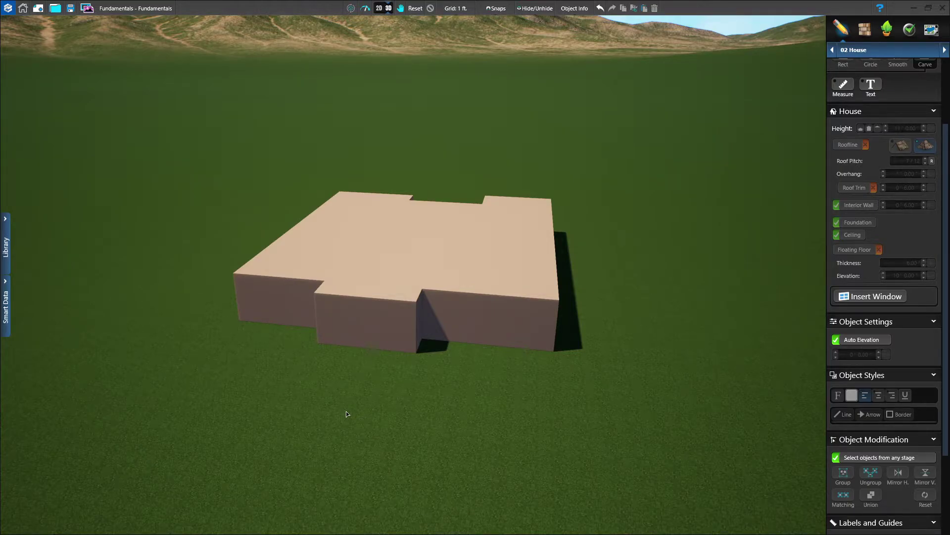
middle_drag(335, 385, 366, 405)
scroll(361, 362, up, 2)
scroll(363, 351, up, 1)
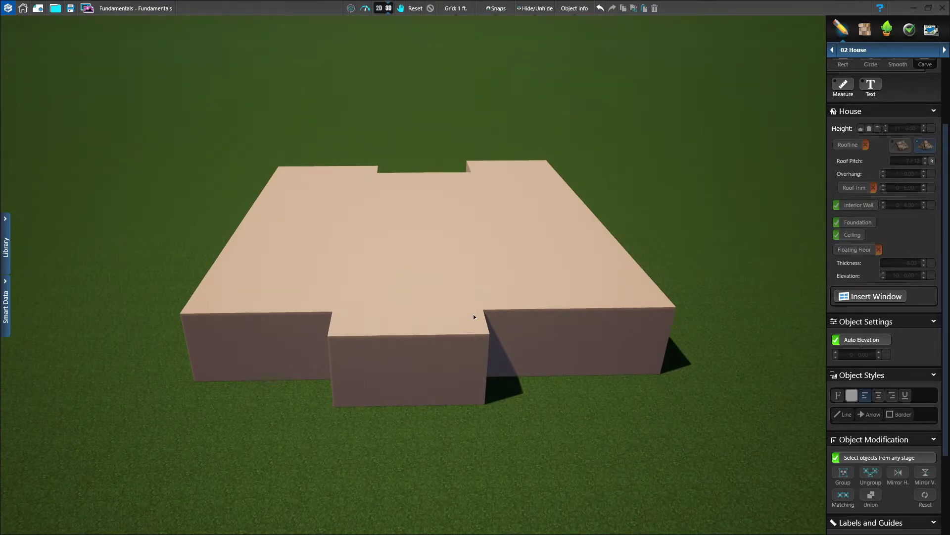
middle_drag(276, 374, 455, 376)
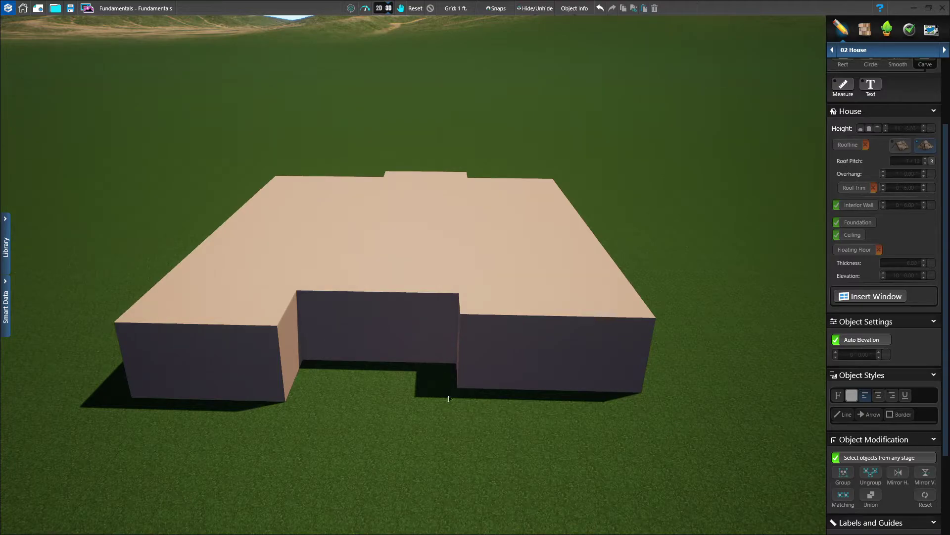
middle_drag(523, 314, 347, 372)
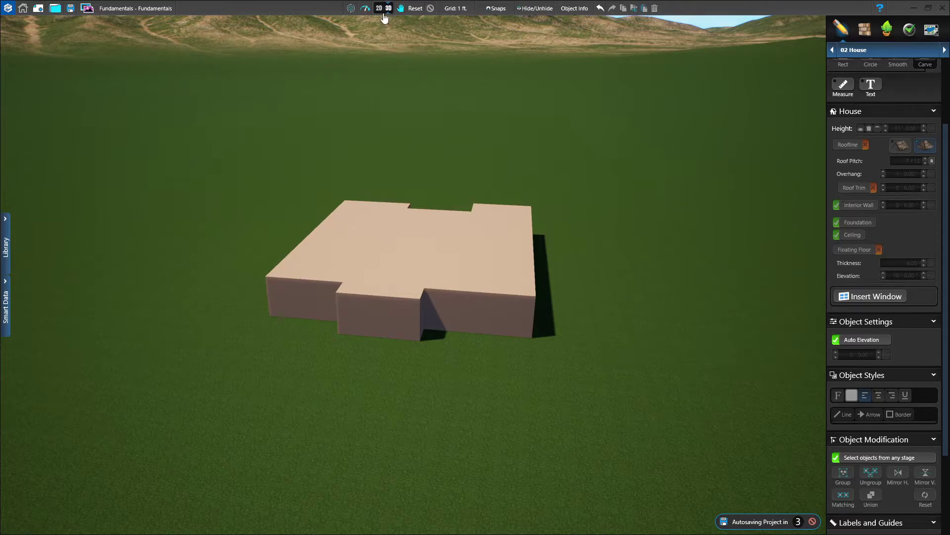
click(379, 8)
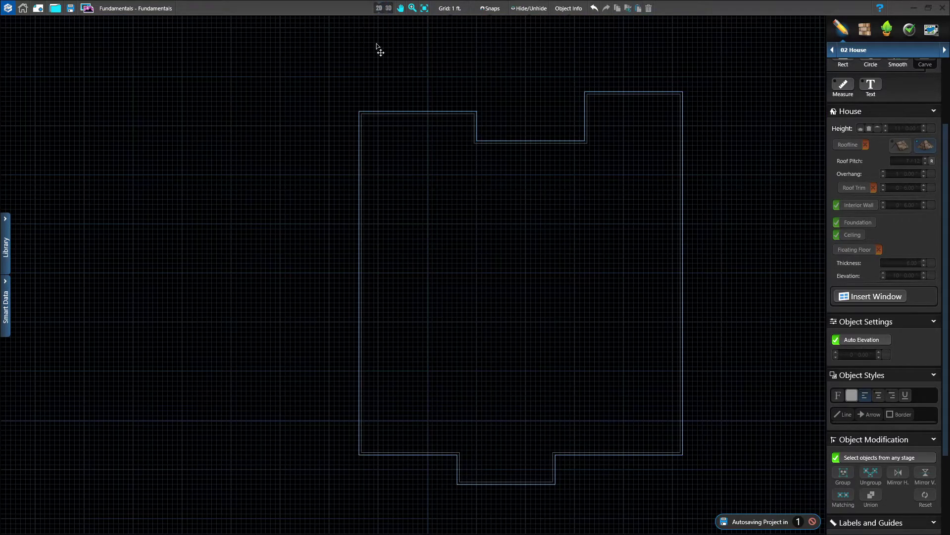
Step: Copy the house outline and paste the duplicate to the right of the original
middle_drag(485, 242, 389, 244)
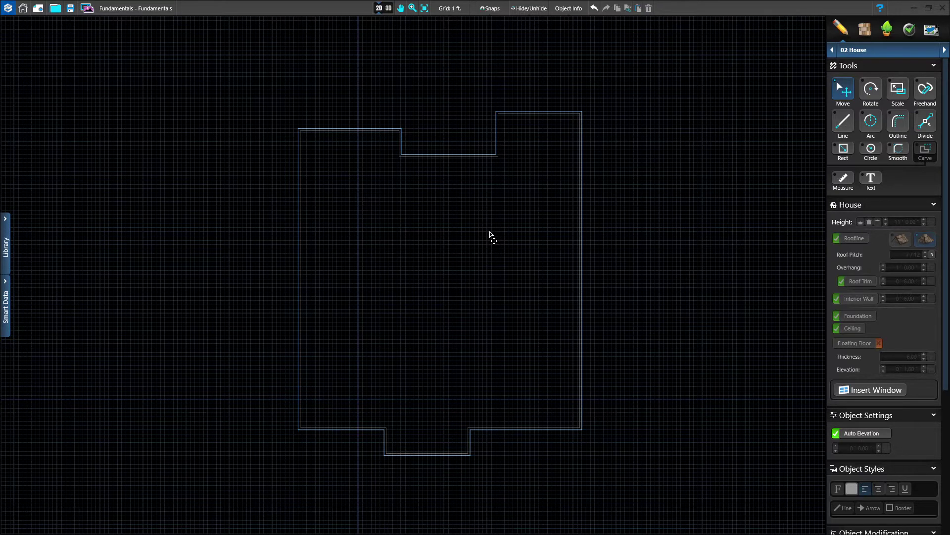
click(582, 242)
middle_drag(634, 263, 393, 267)
middle_drag(492, 279, 511, 283)
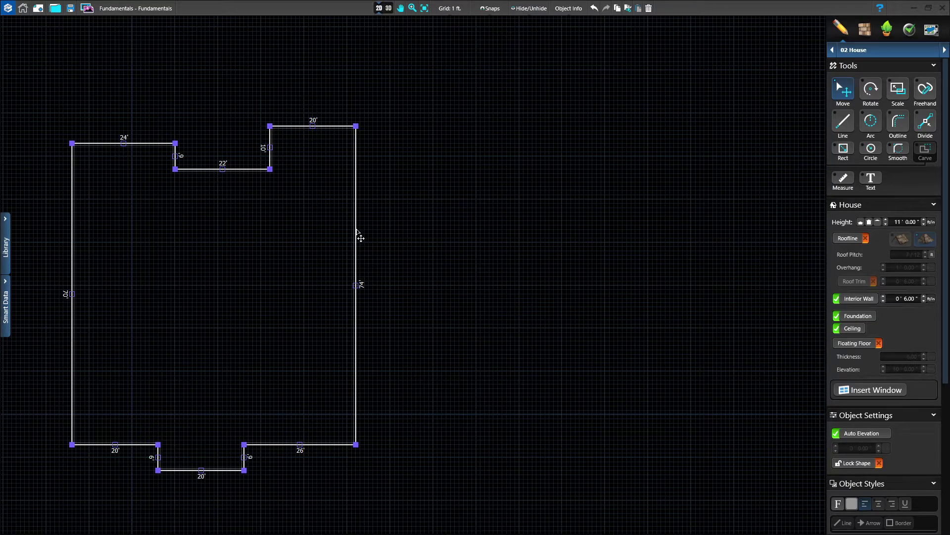
right_click(358, 232)
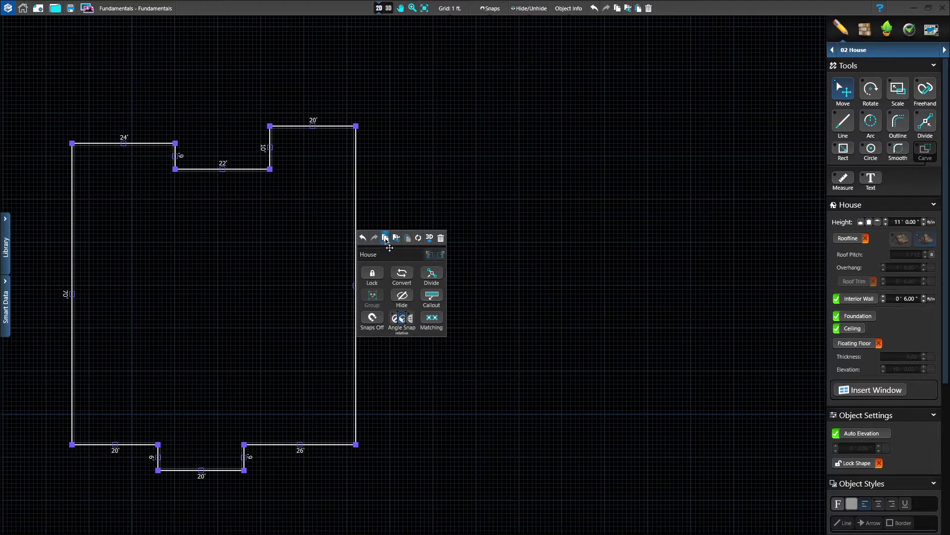
click(387, 239)
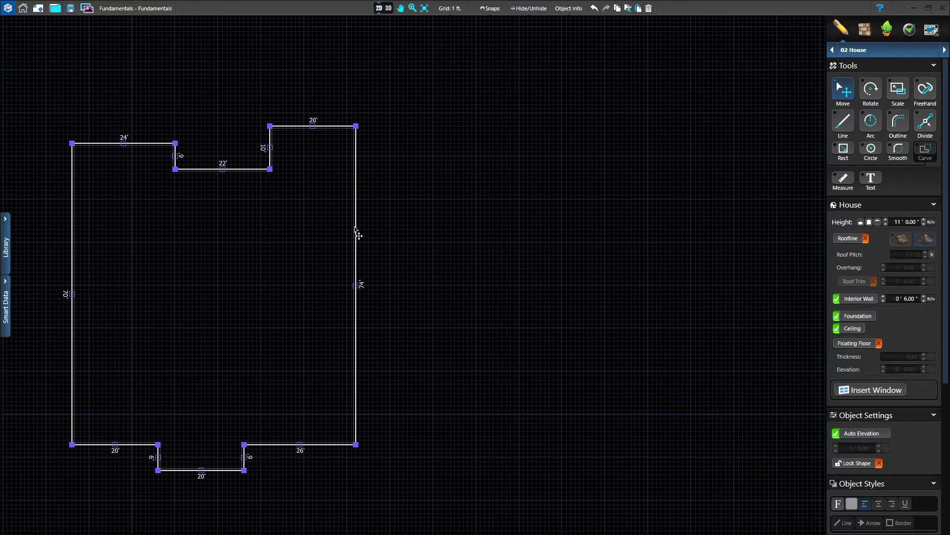
click(361, 237)
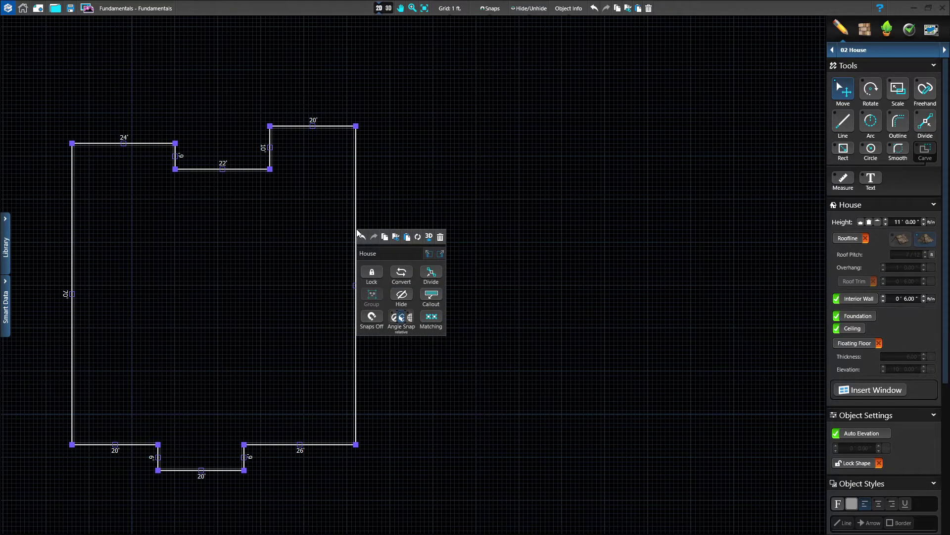
click(407, 238)
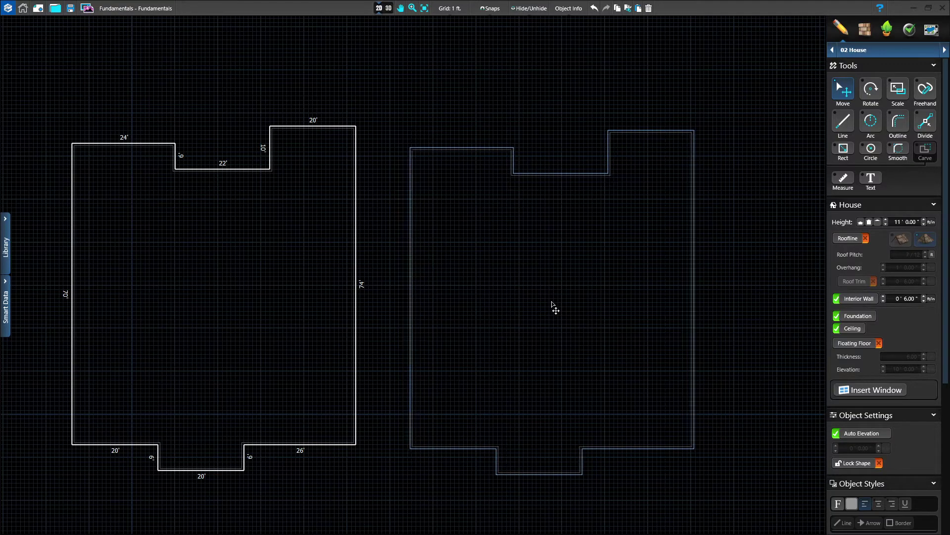
click(589, 304)
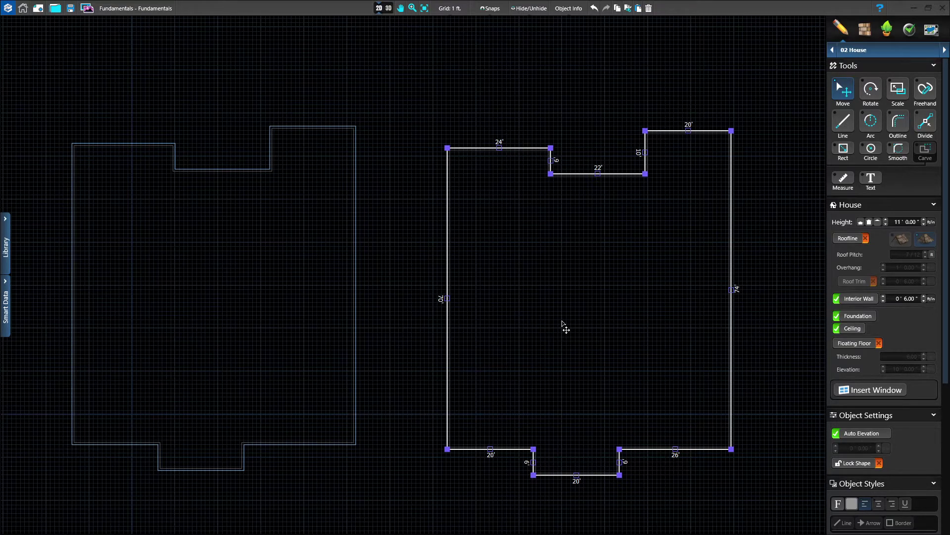
click(303, 277)
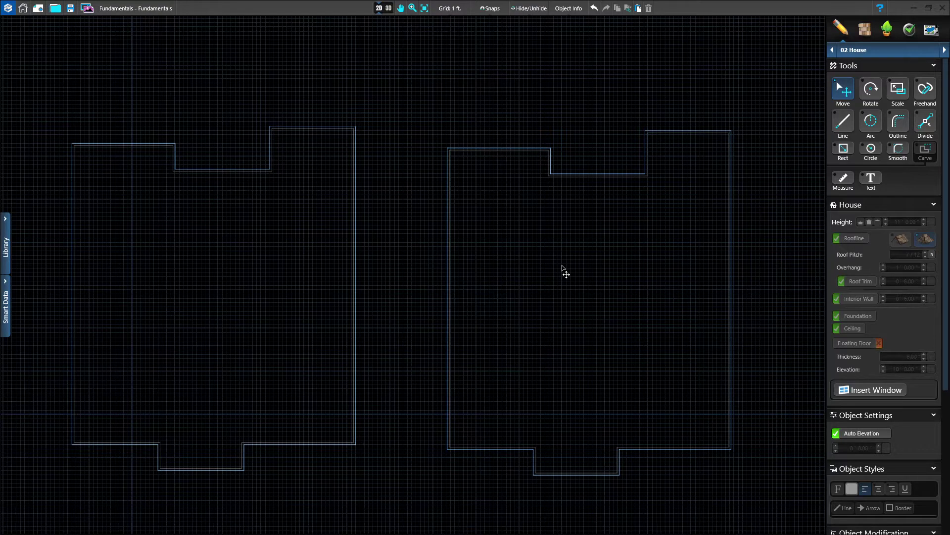
Step: Set the copied house's height to 0' 1" and turn on its roofline with a 5/12 pitch
click(447, 220)
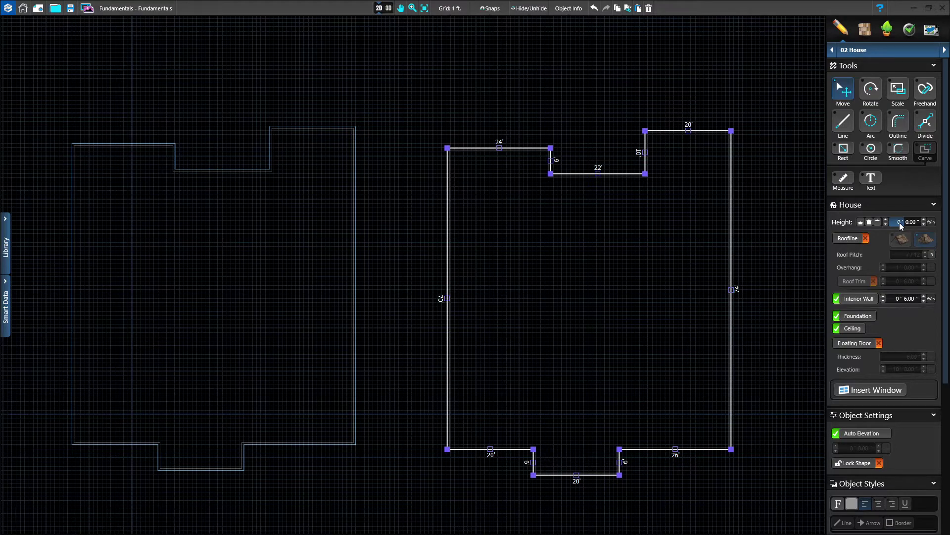
click(923, 220)
click(843, 240)
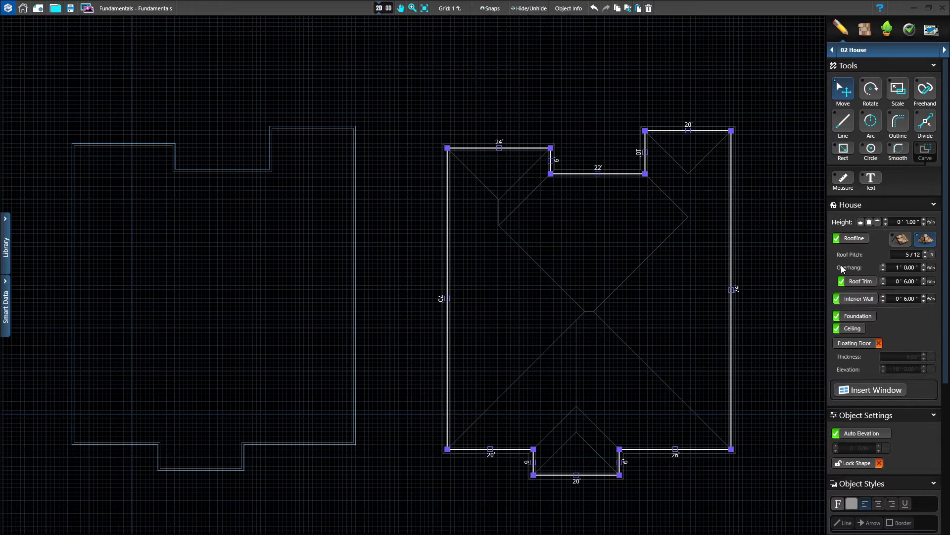
Step: Review the roof overhang and roof trim settings of the copied house, and deselect it
click(881, 278)
click(912, 282)
click(391, 381)
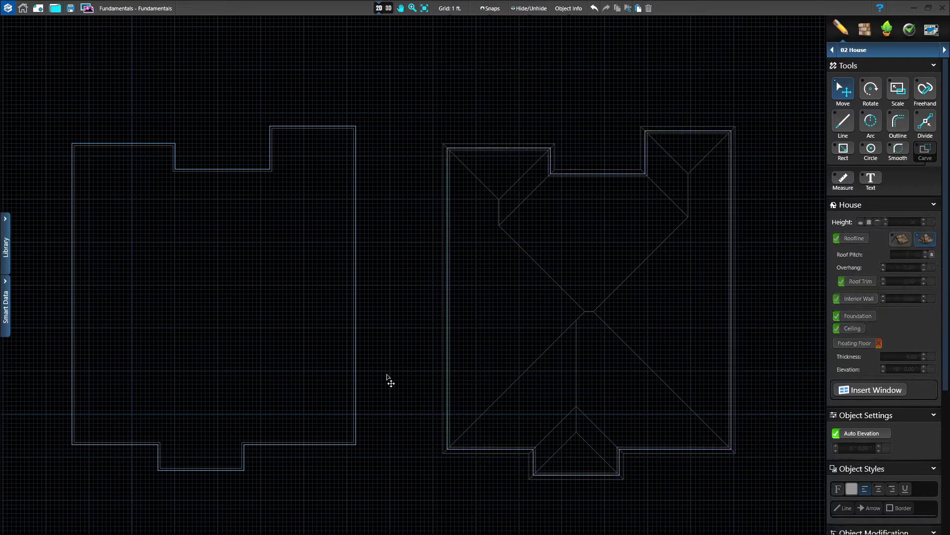
Step: Select the original house outline and display the French Style 96" H doors from the House Decor library
click(356, 394)
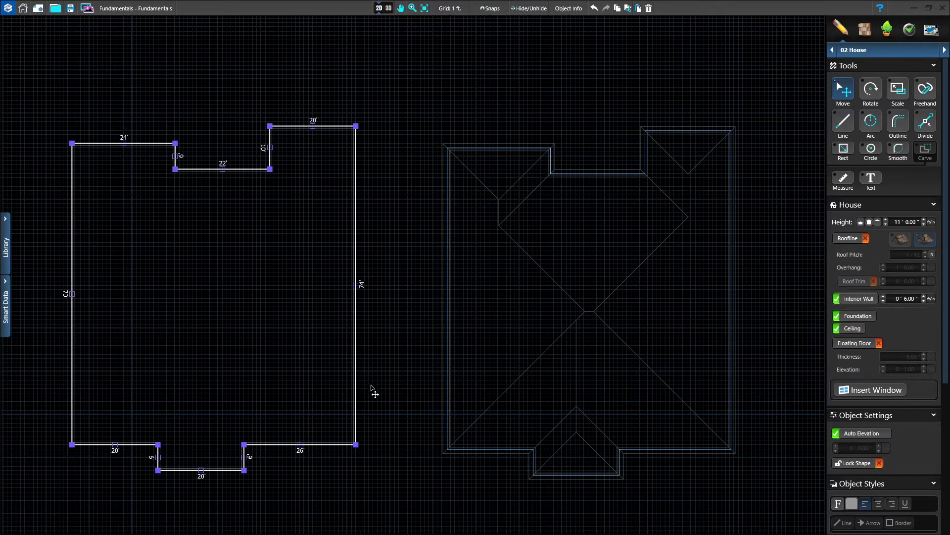
middle_drag(394, 402, 544, 351)
scroll(414, 357, up, 2)
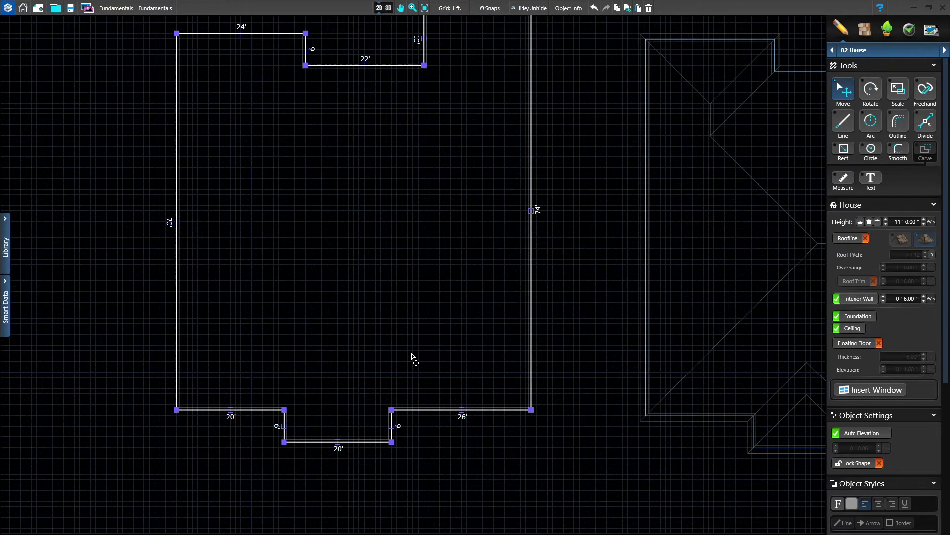
middle_drag(414, 357, 424, 384)
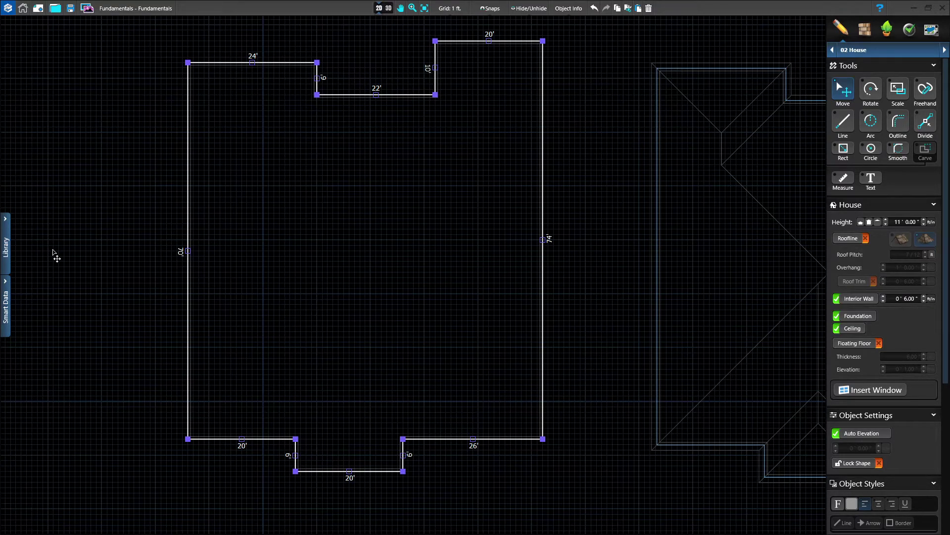
click(6, 251)
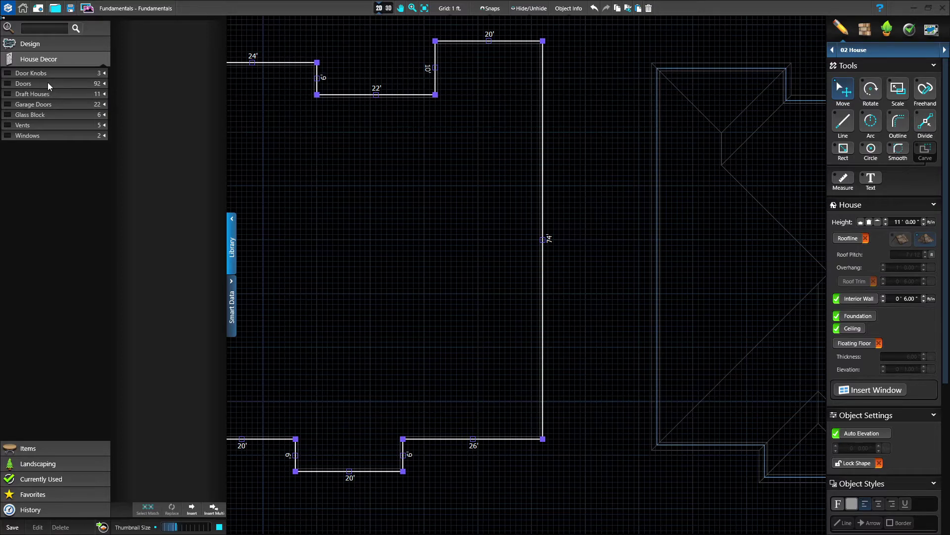
click(105, 84)
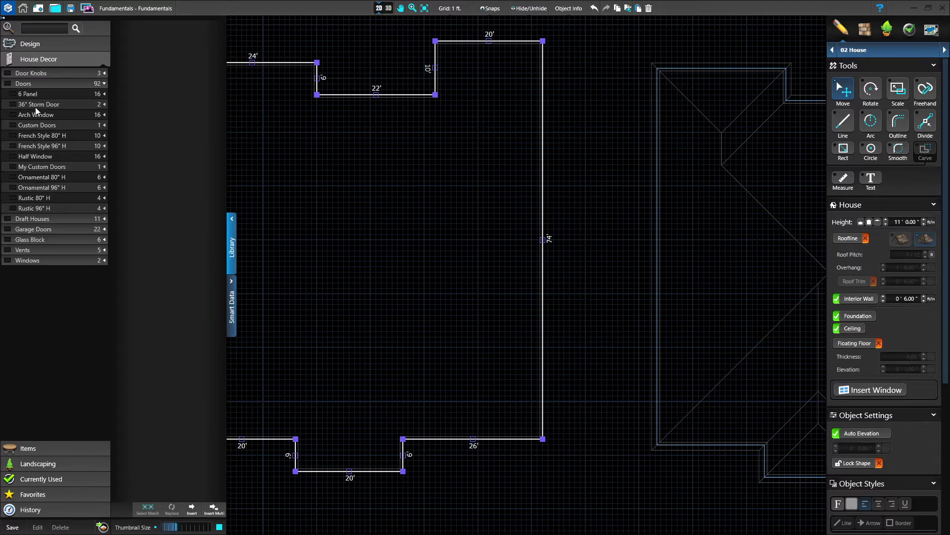
click(12, 146)
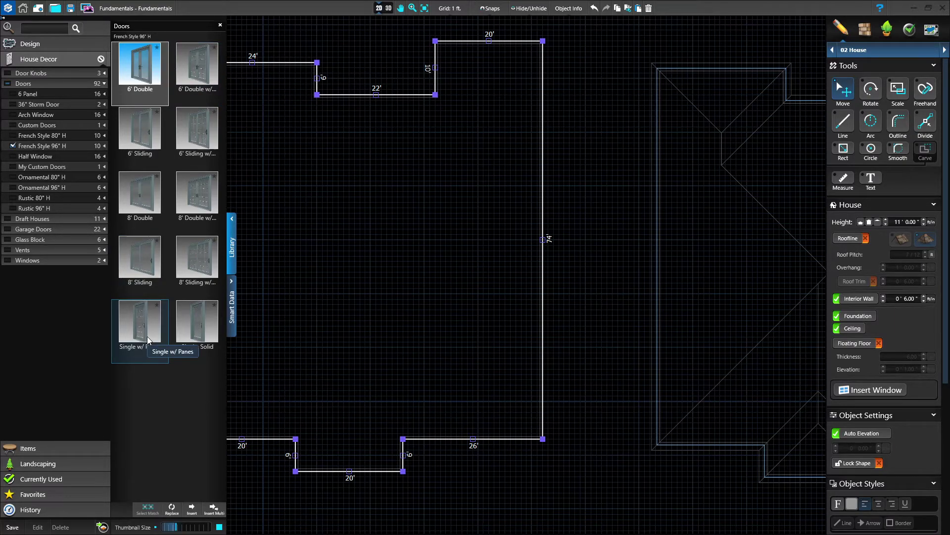
Step: Place two Single w/ Panes doors on the front wall, one on each side of the 20' projection, and end the insertion
middle_drag(369, 353, 466, 259)
scroll(433, 423, up, 2)
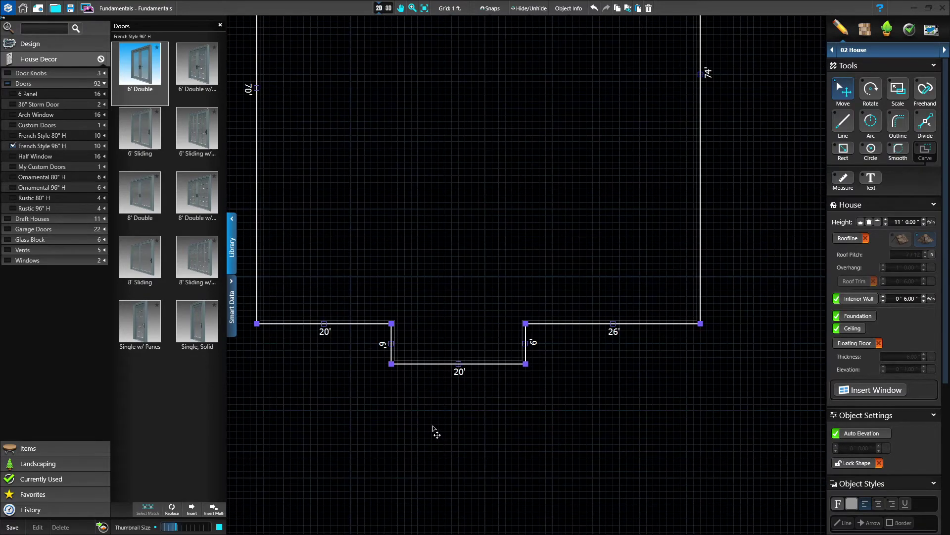
middle_drag(471, 424, 509, 437)
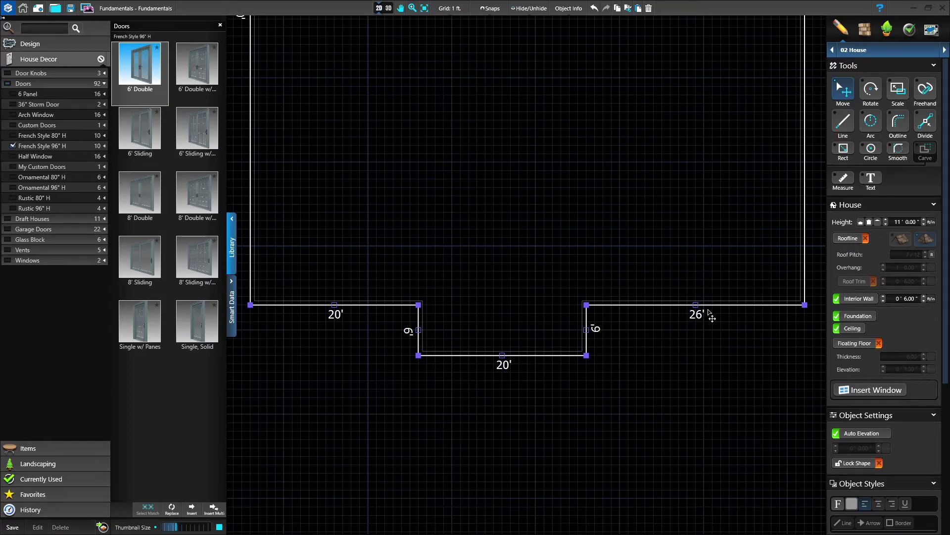
click(149, 334)
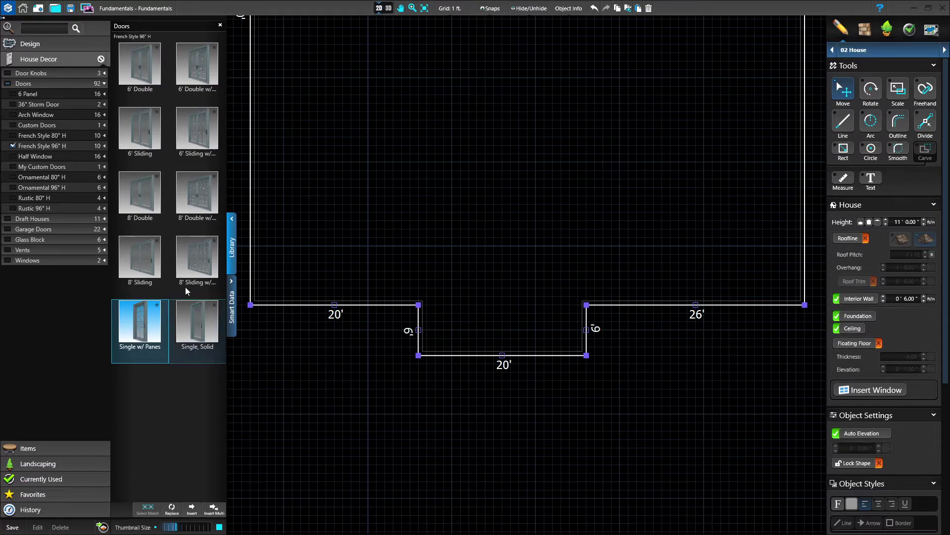
click(214, 510)
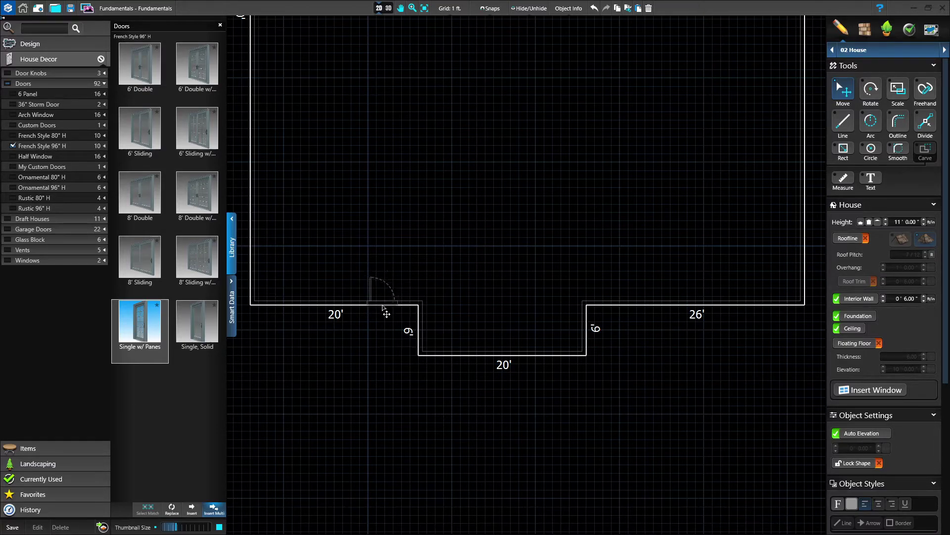
click(380, 307)
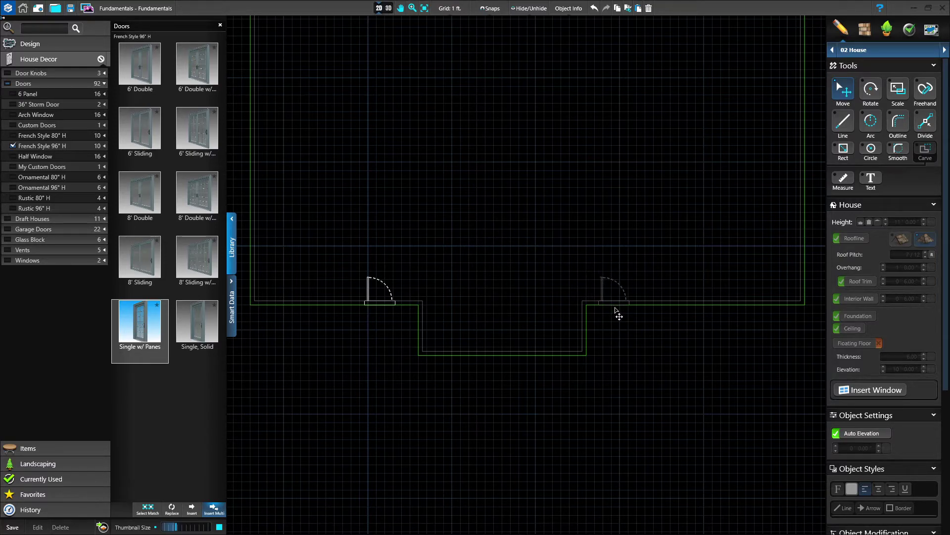
click(618, 308)
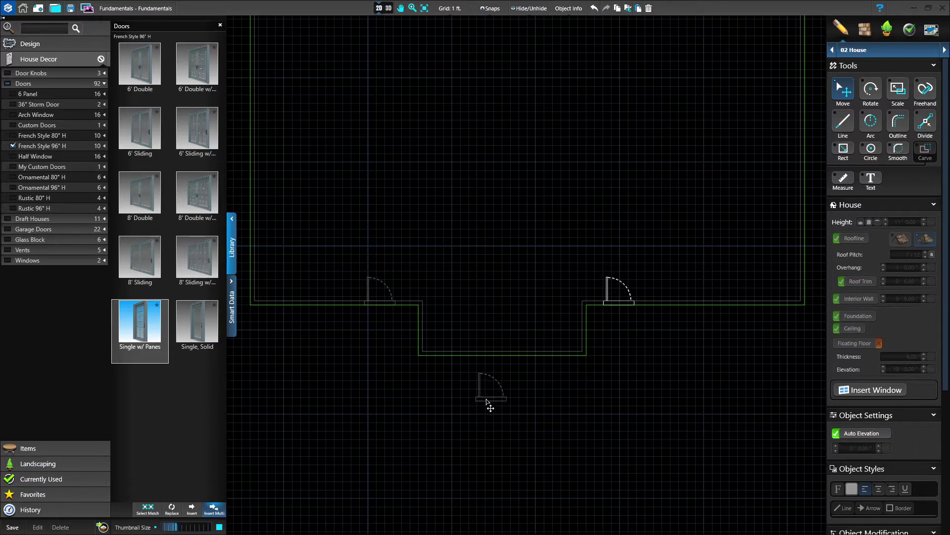
key(Escape)
click(481, 408)
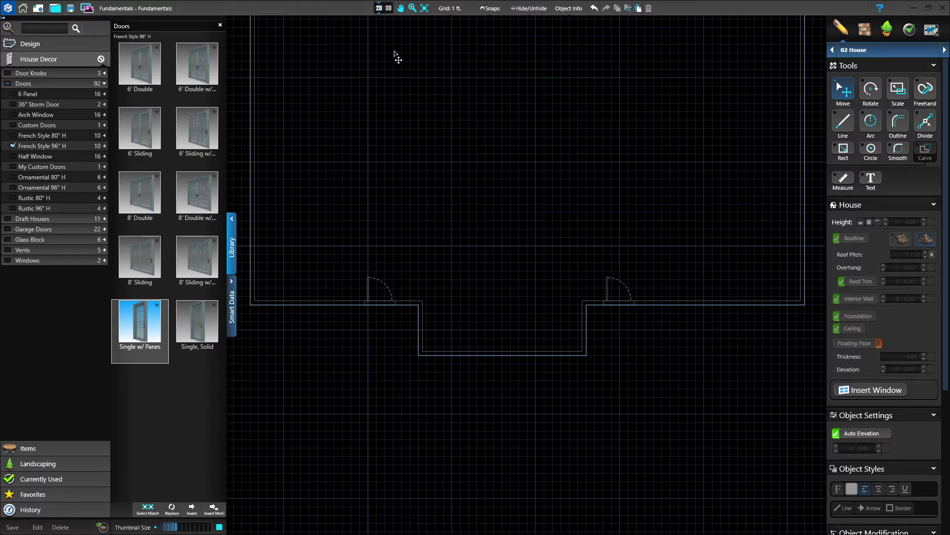
Step: Examine the two front doors in 3D and return to the 2D plan
click(388, 8)
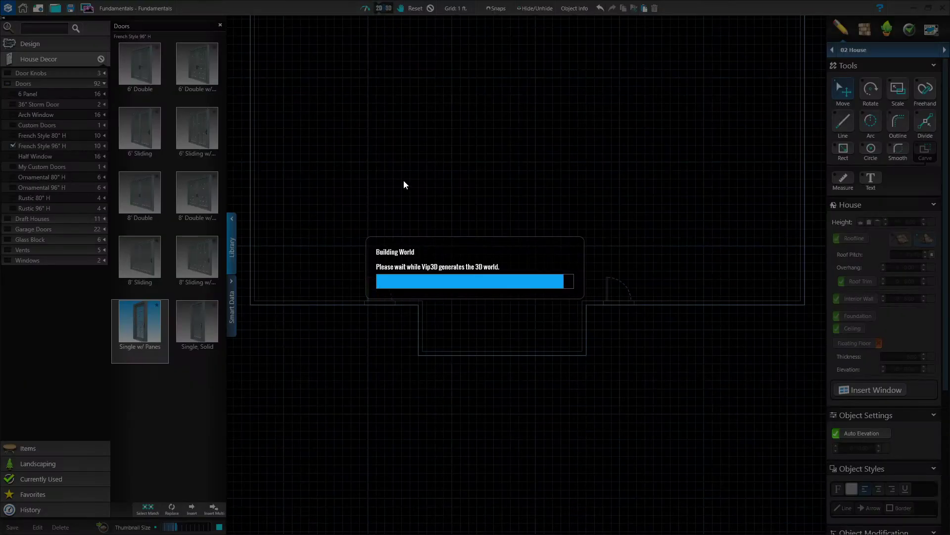
drag(483, 374, 468, 308)
drag(472, 364, 491, 372)
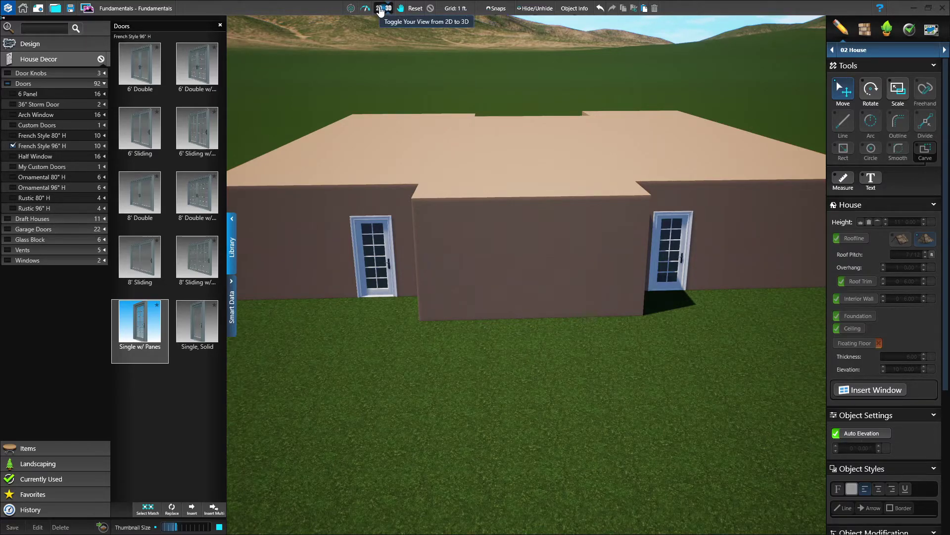
click(380, 11)
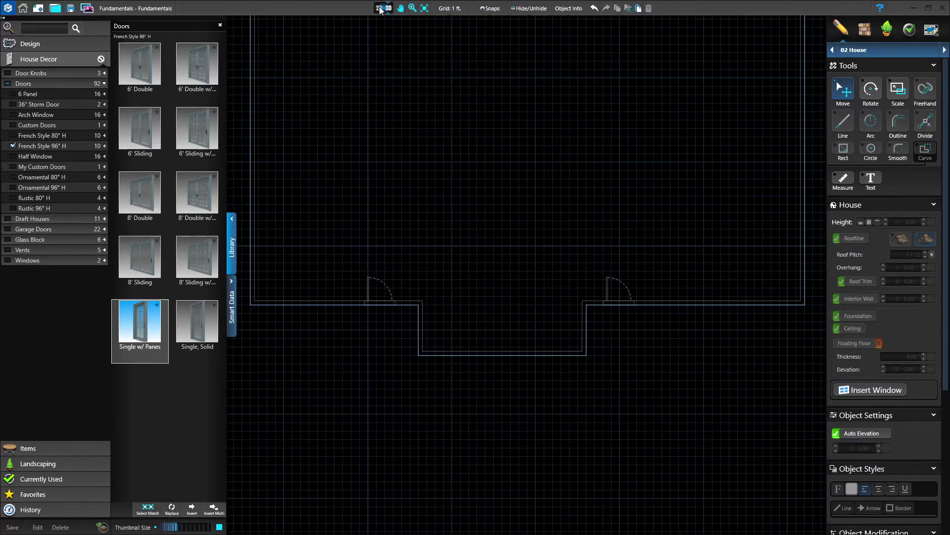
middle_drag(448, 415, 475, 398)
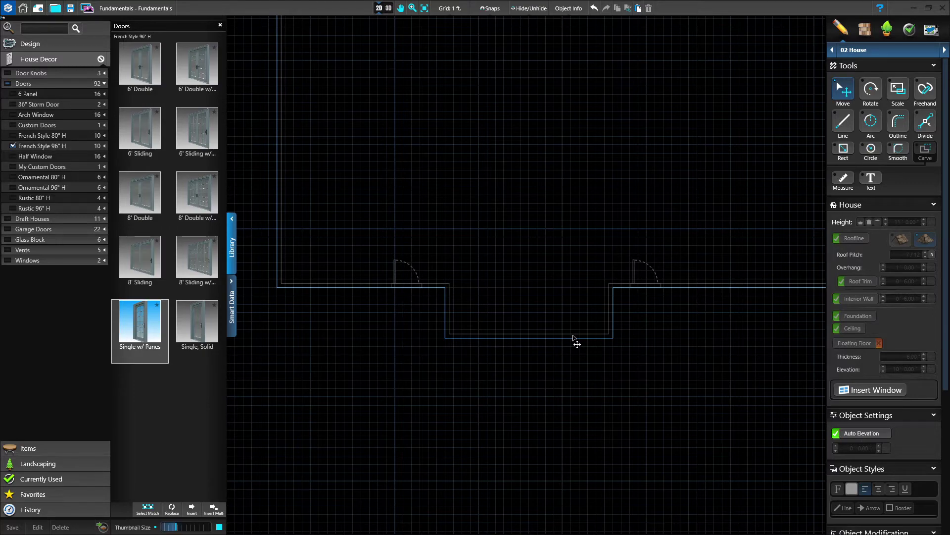
middle_drag(685, 329, 611, 333)
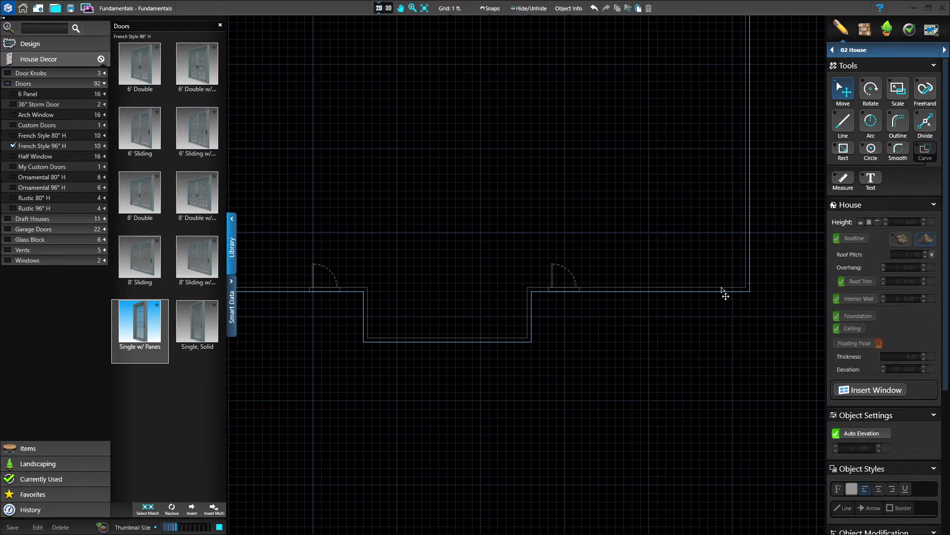
middle_drag(646, 361, 699, 346)
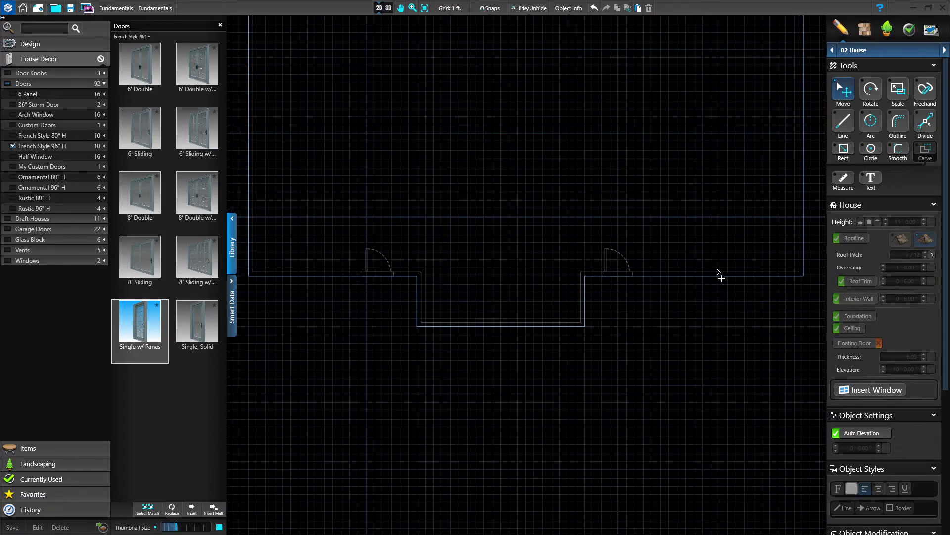
middle_drag(635, 381, 639, 382)
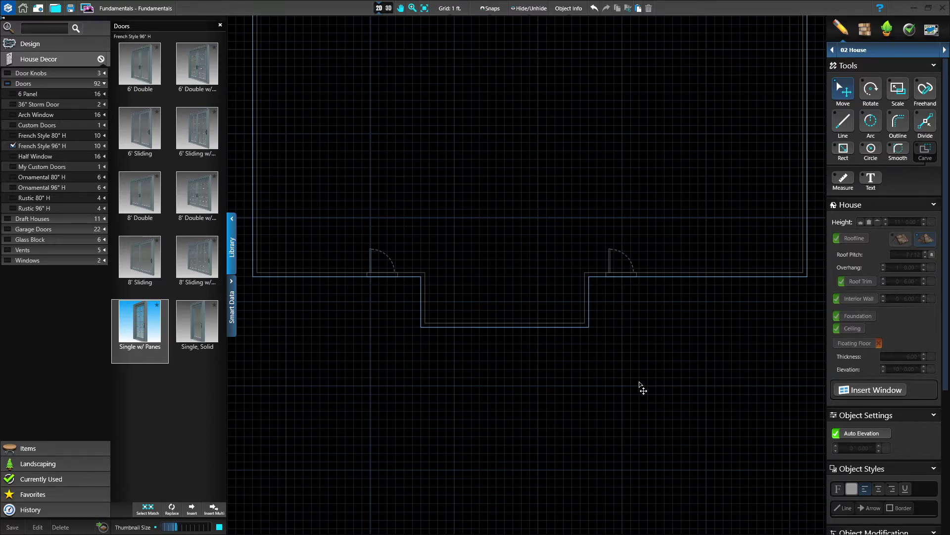
Step: Clear the French Style 96" H filter, collapse the Doors category and close the library
click(13, 147)
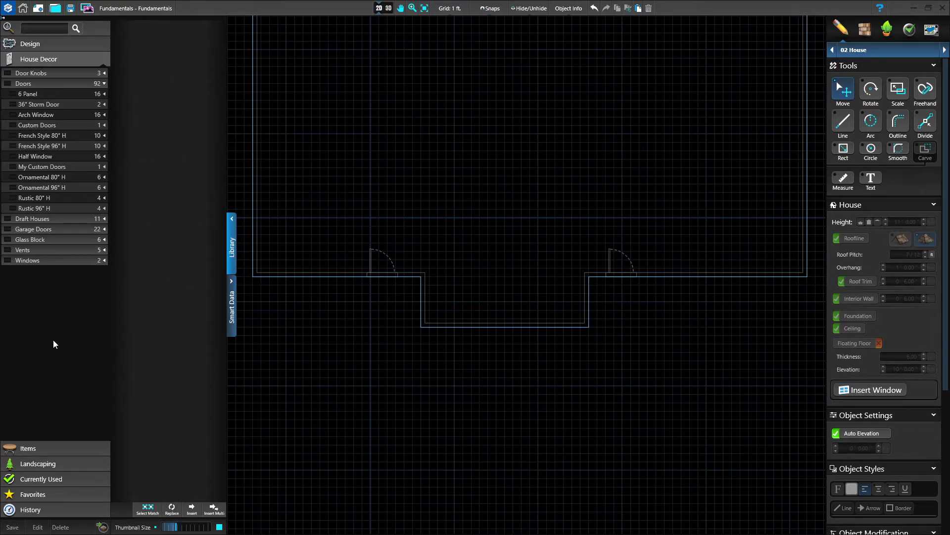
click(103, 84)
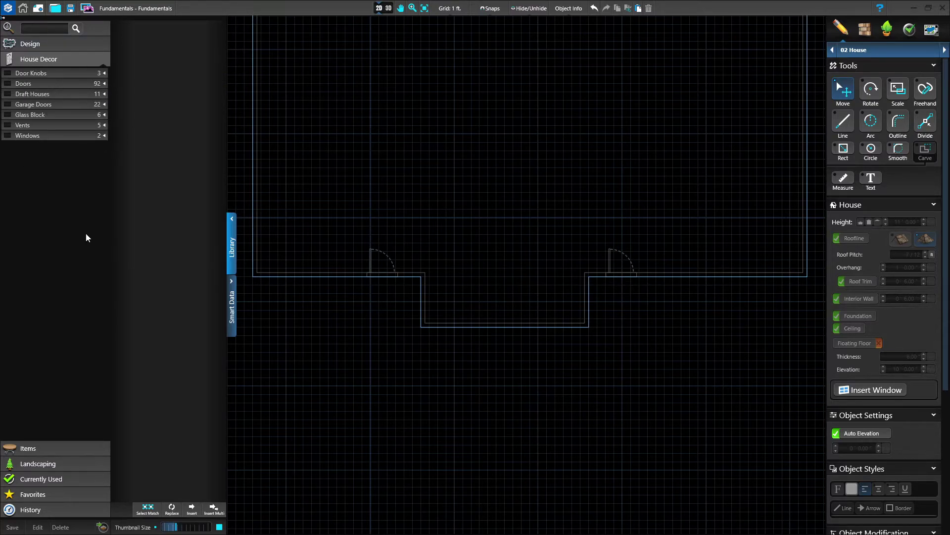
click(230, 261)
Step: Insert a standard window, 6' high and 3' wide, in the front wall between the left corner and the left door
middle_drag(475, 232, 359, 247)
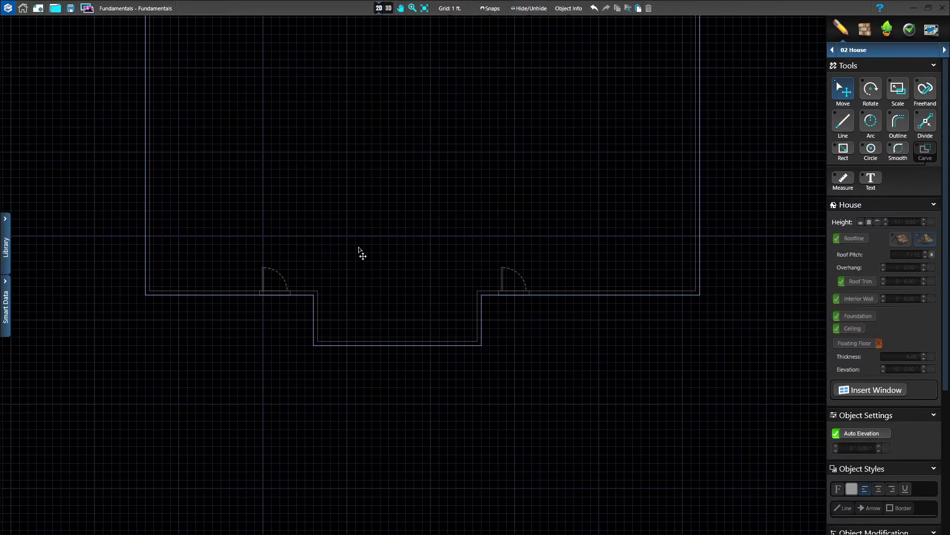
middle_drag(376, 392, 377, 416)
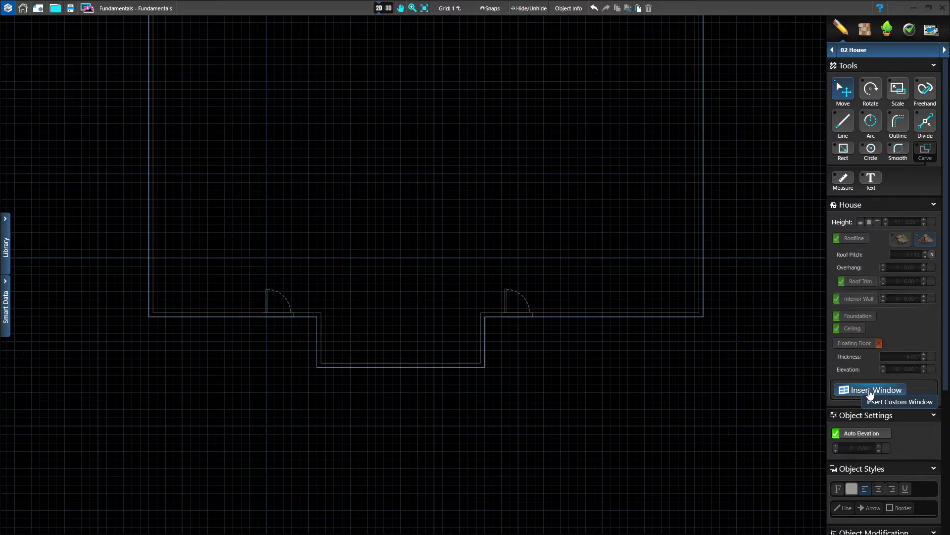
click(870, 394)
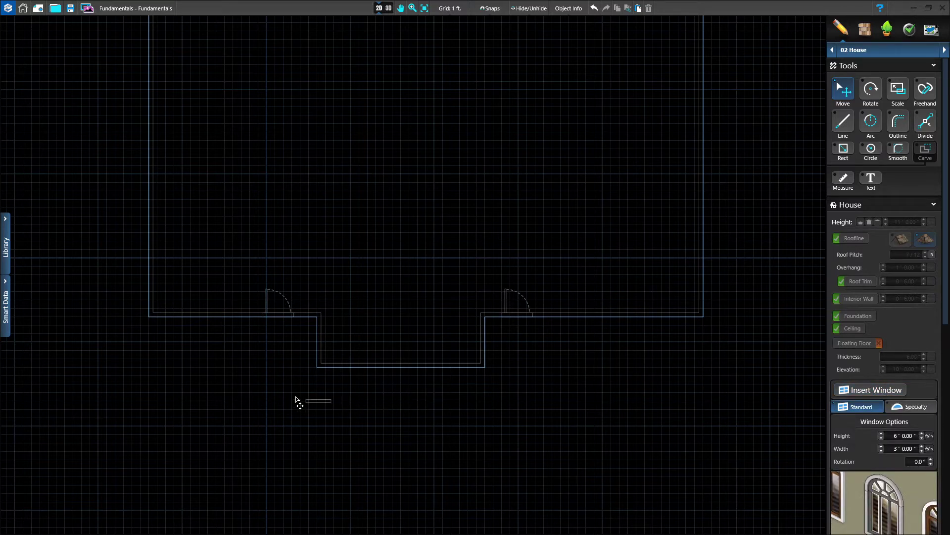
click(181, 317)
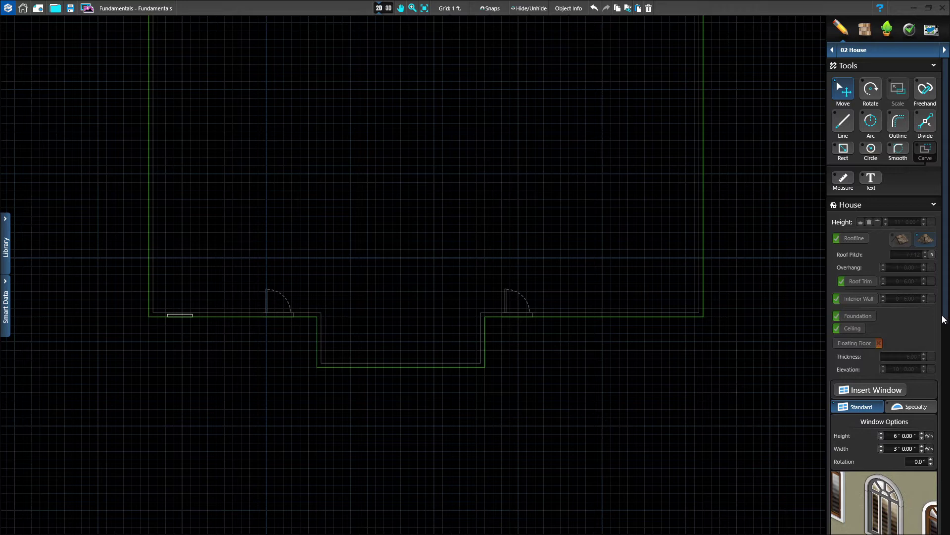
Step: Review the new window's size, glass, covering, casing, frame and grille options
drag(946, 309, 948, 424)
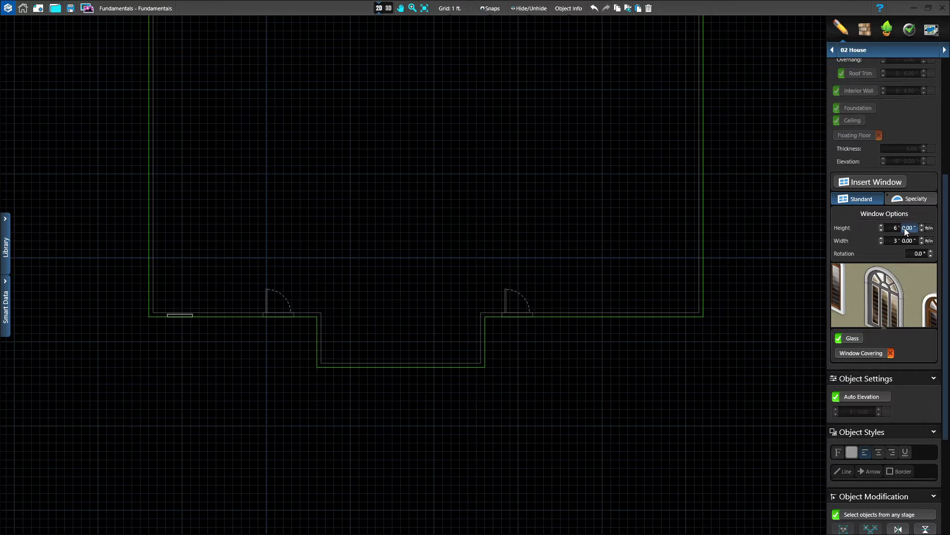
click(865, 243)
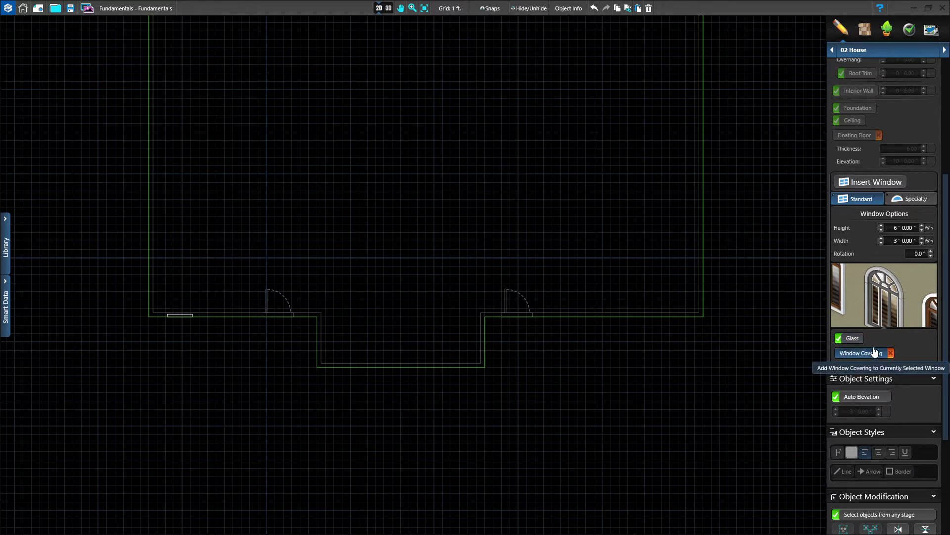
click(902, 314)
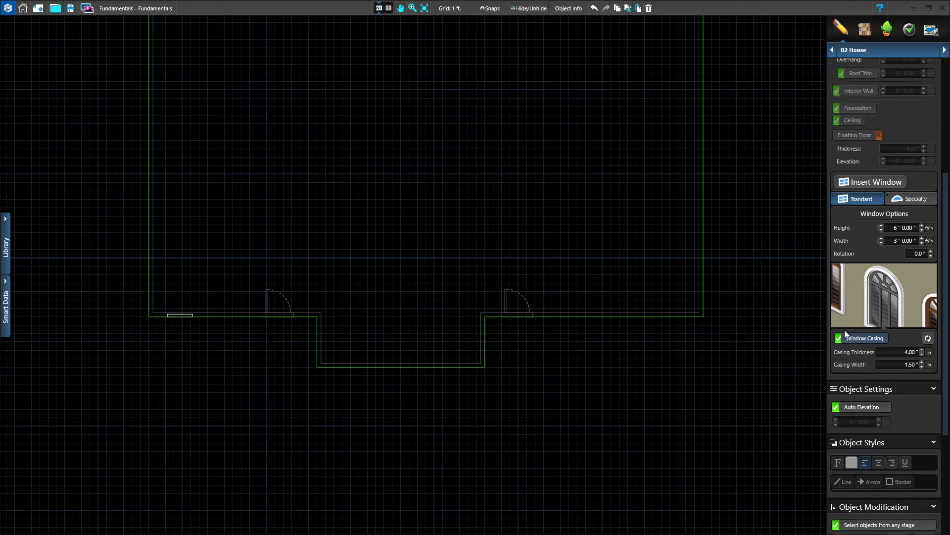
click(879, 311)
click(882, 314)
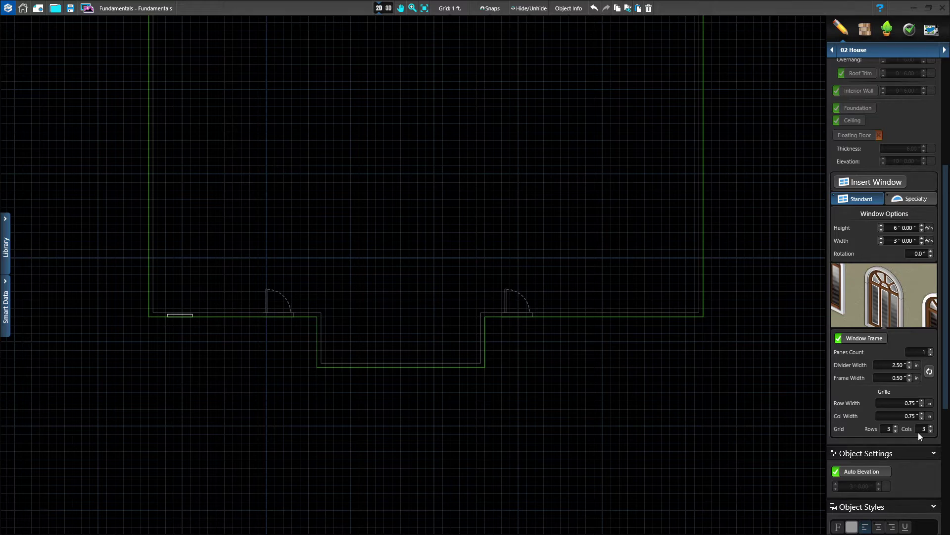
Step: Show the window up close in 3D and set its grille grid to 2 rows and 2 columns
scroll(584, 373, up, 1)
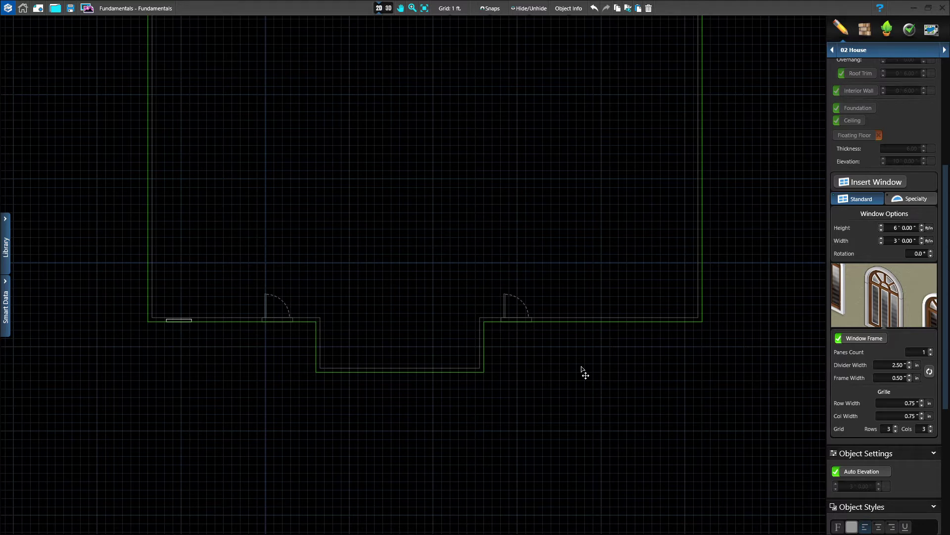
click(388, 10)
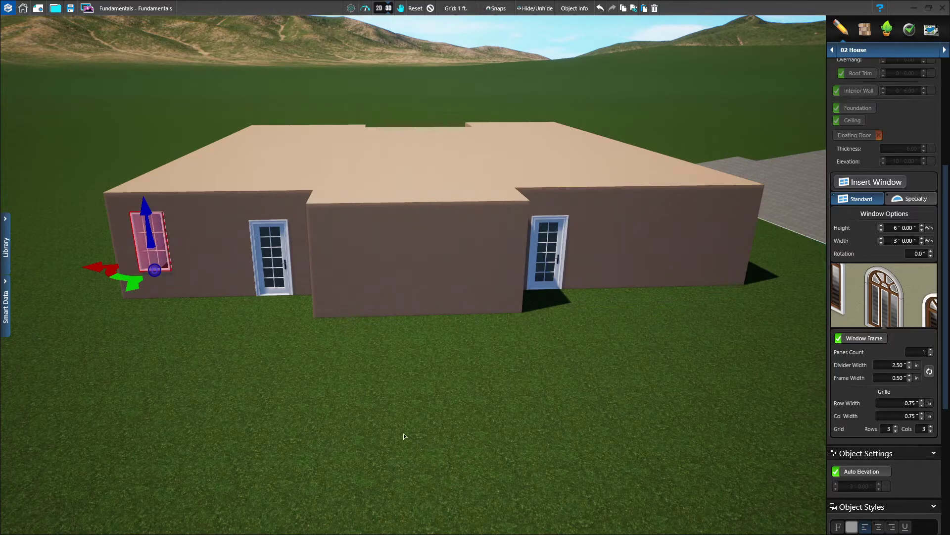
drag(350, 407, 481, 443)
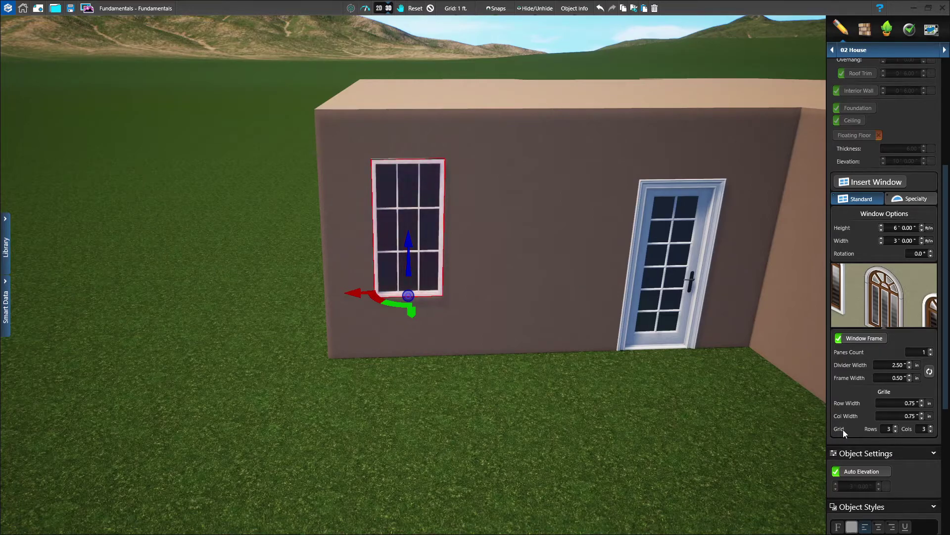
click(895, 431)
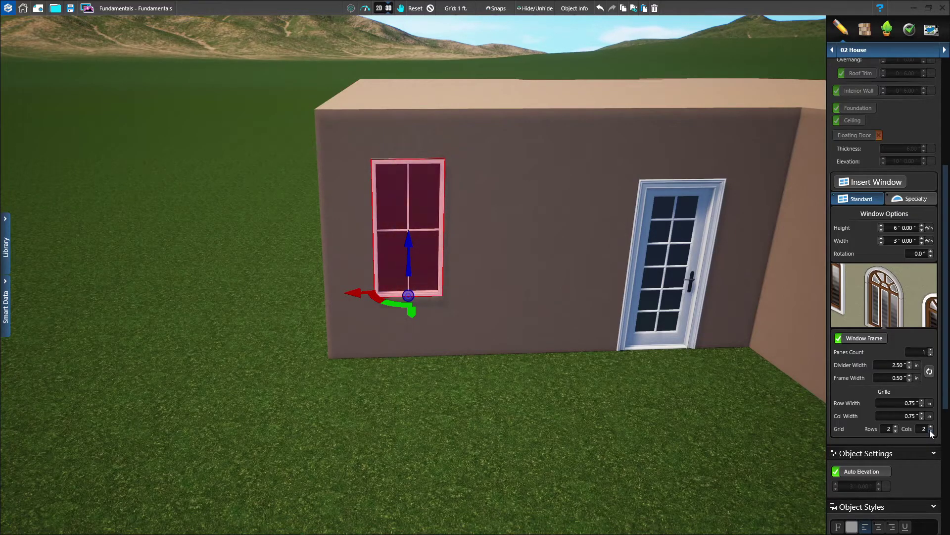
Step: Set the window's grille grid to 3 rows and 3 columns and its casing width to 3"
click(895, 425)
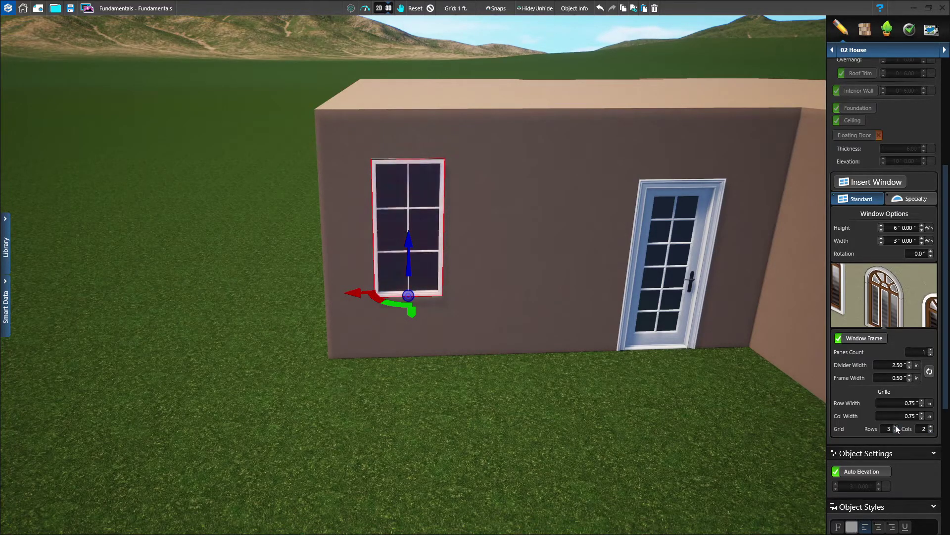
click(931, 426)
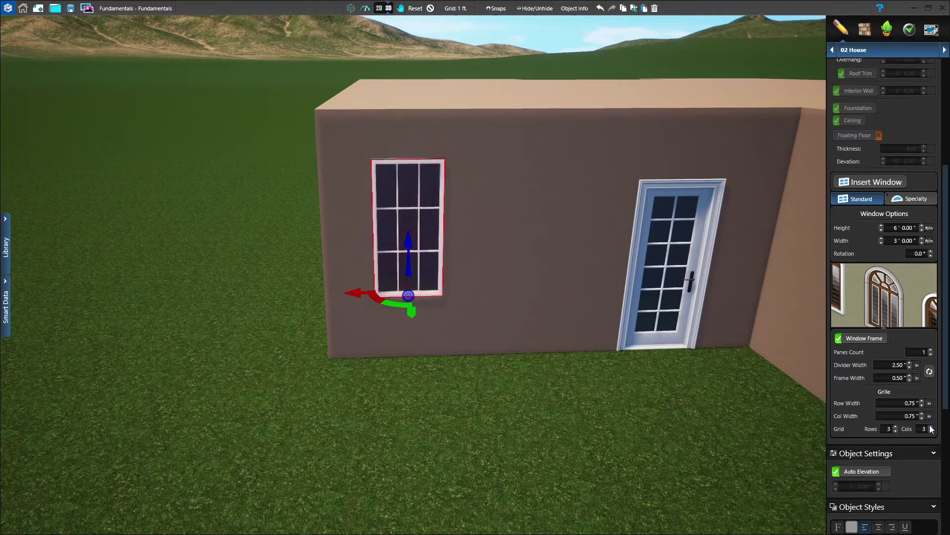
click(901, 316)
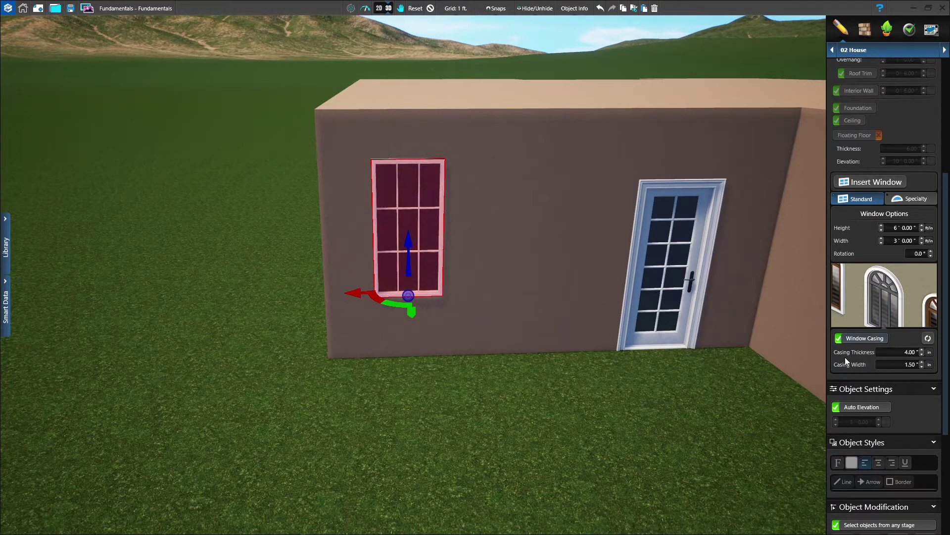
click(921, 362)
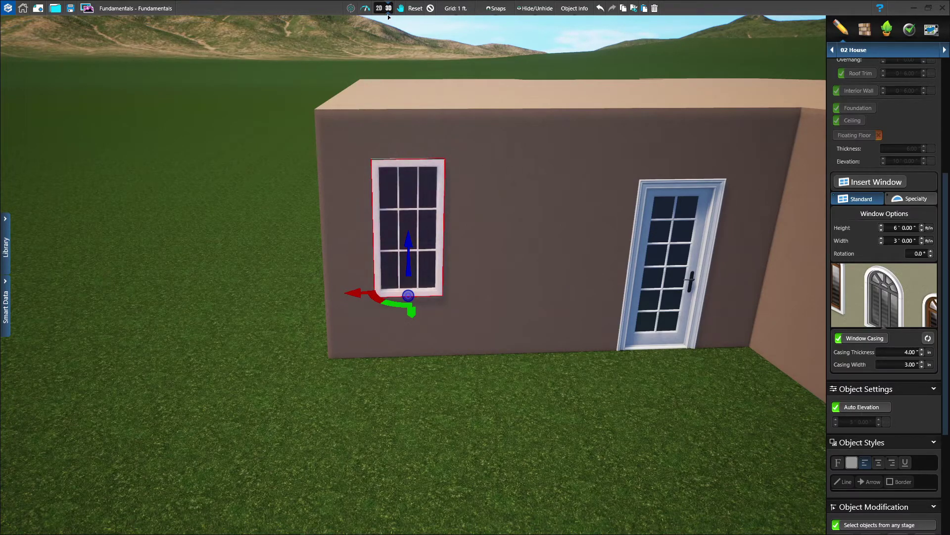
Step: In the 2D plan, begin a new House Decor library template from the window and set its category to Windows
click(380, 9)
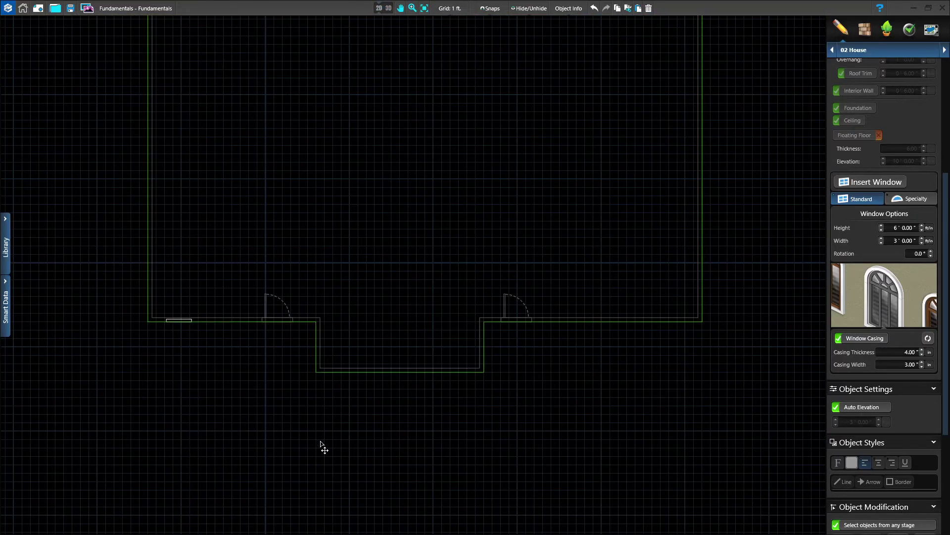
middle_drag(321, 445, 367, 458)
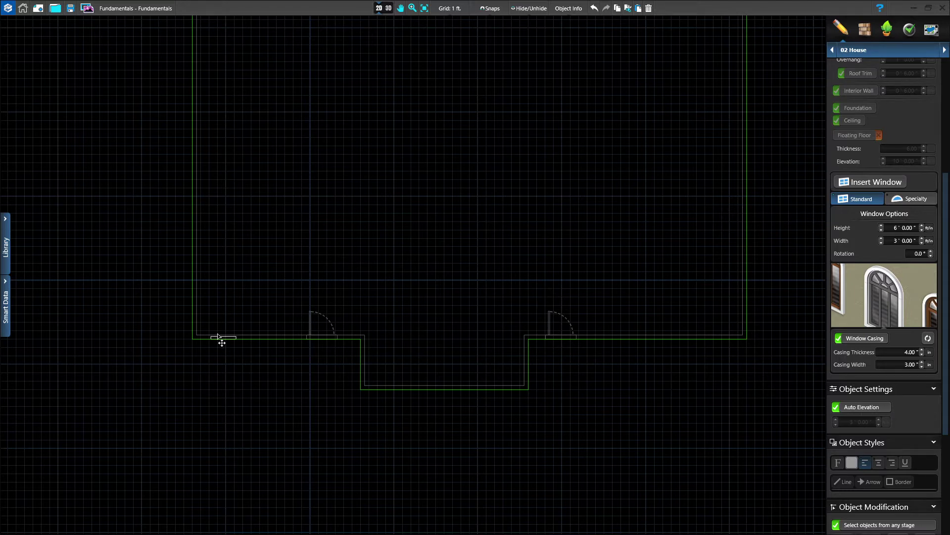
scroll(224, 343, up, 4)
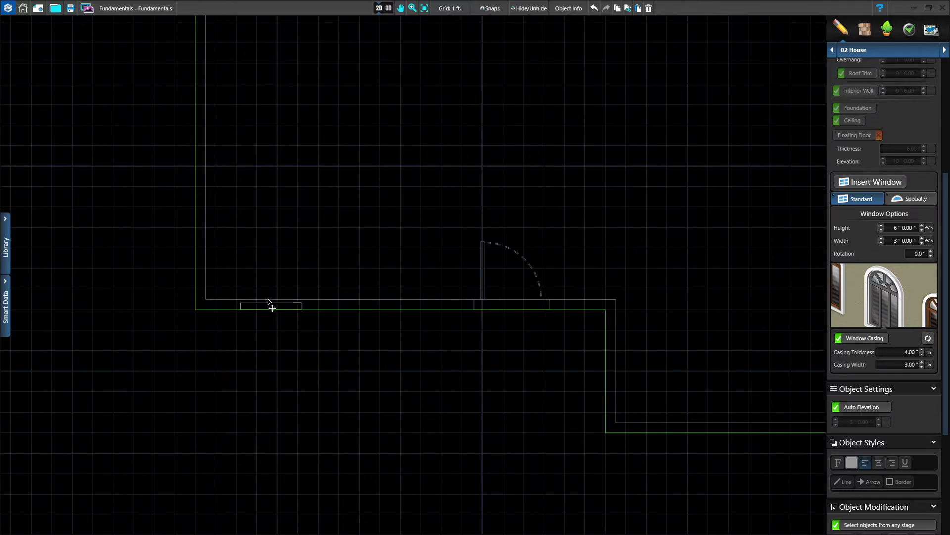
middle_drag(263, 326, 397, 375)
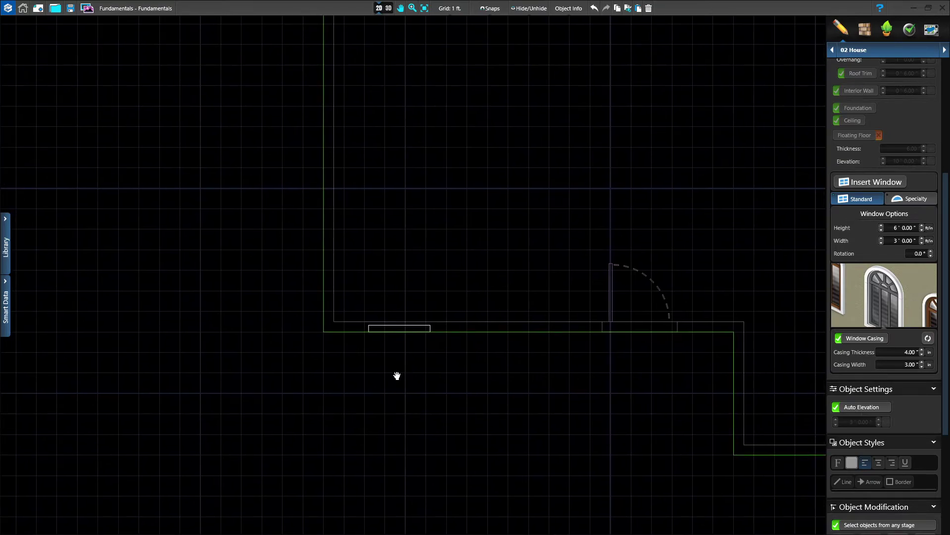
click(6, 254)
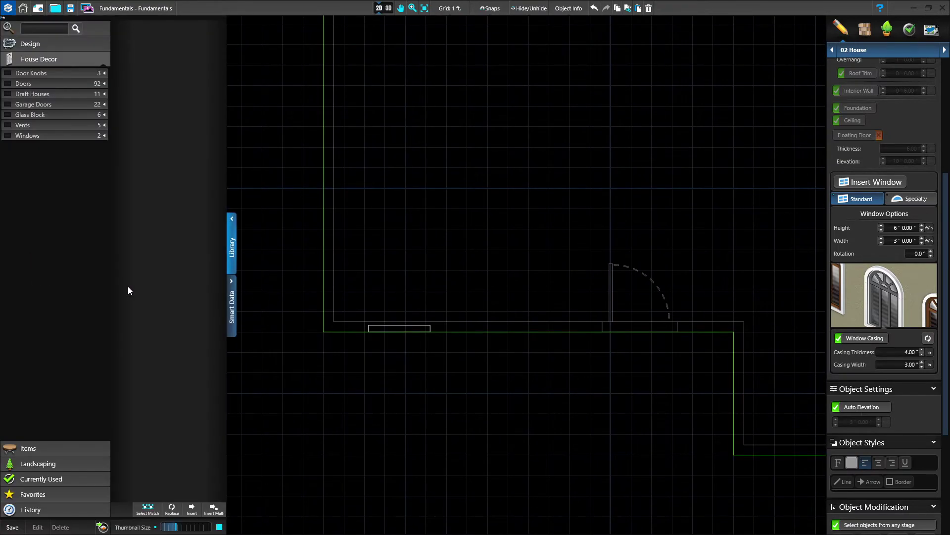
click(8, 527)
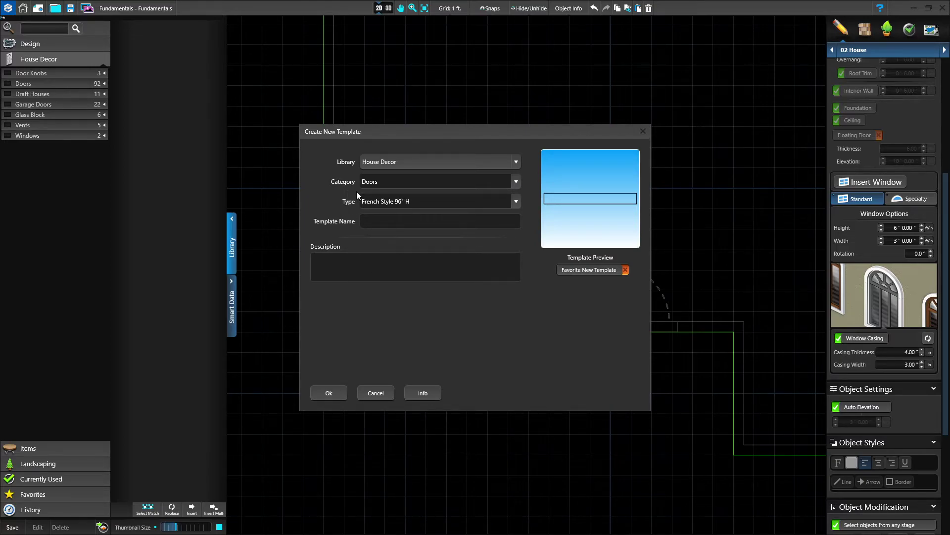
click(516, 183)
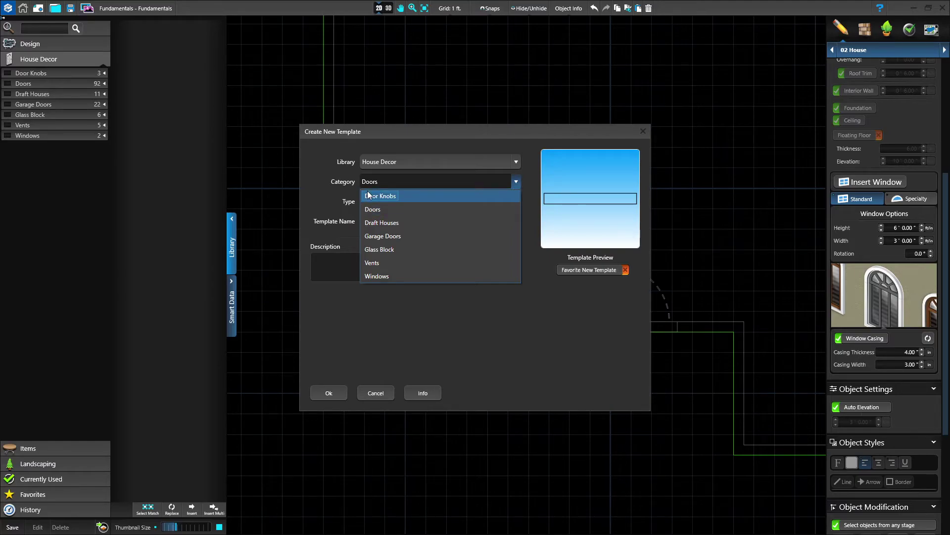
click(379, 277)
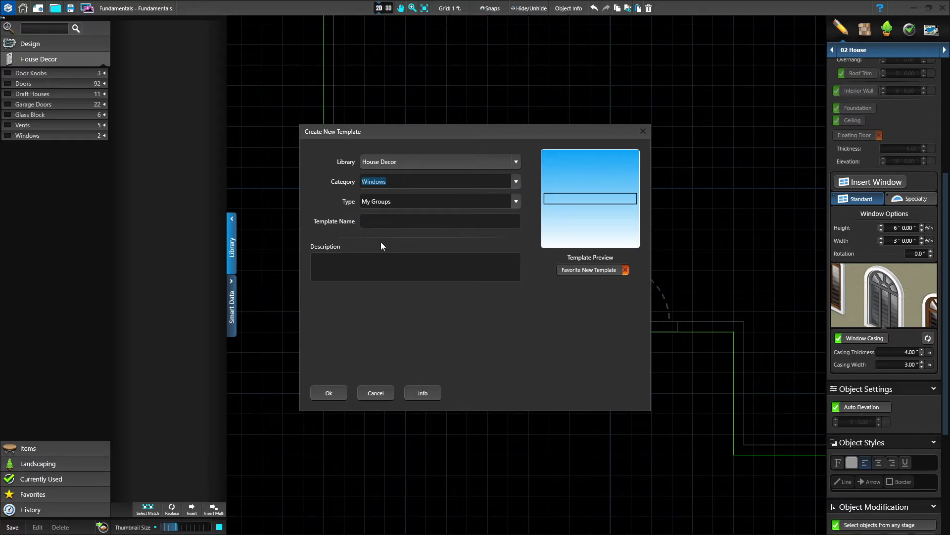
Step: Set the template's type to Rectangle, name it 6x3 and save it over the existing template
click(398, 199)
text(Recta)
click(377, 221)
text(6x3)
click(327, 393)
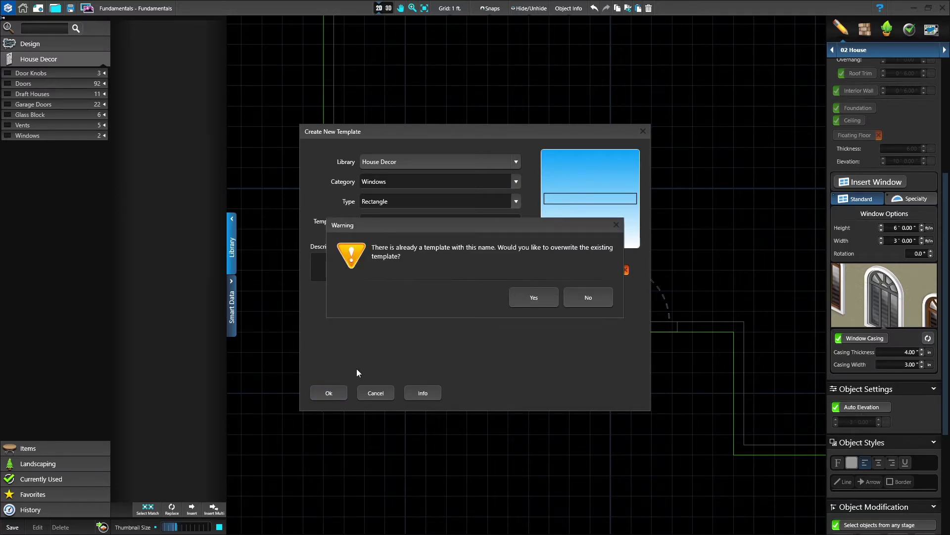
click(532, 298)
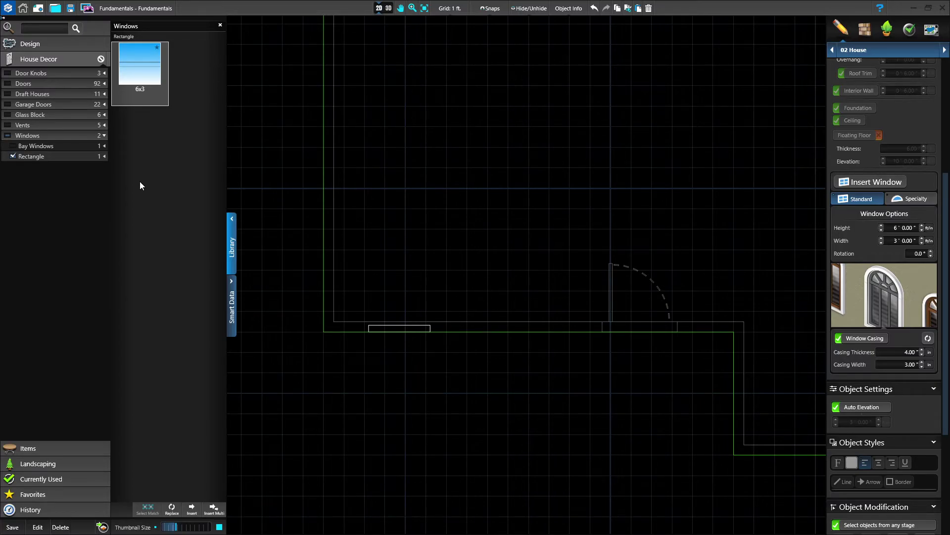
Step: Start a multiple insert of the 6x3 window template, placing one between the existing front window and the left door
scroll(524, 391, down, 3)
middle_drag(524, 408, 337, 336)
middle_drag(462, 382, 452, 410)
scroll(438, 382, down, 1)
scroll(483, 377, up, 1)
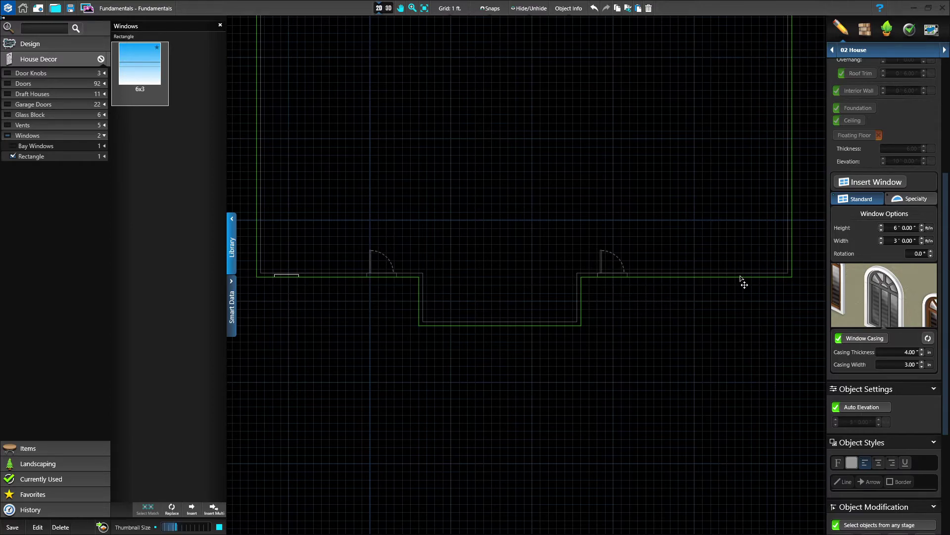
click(128, 81)
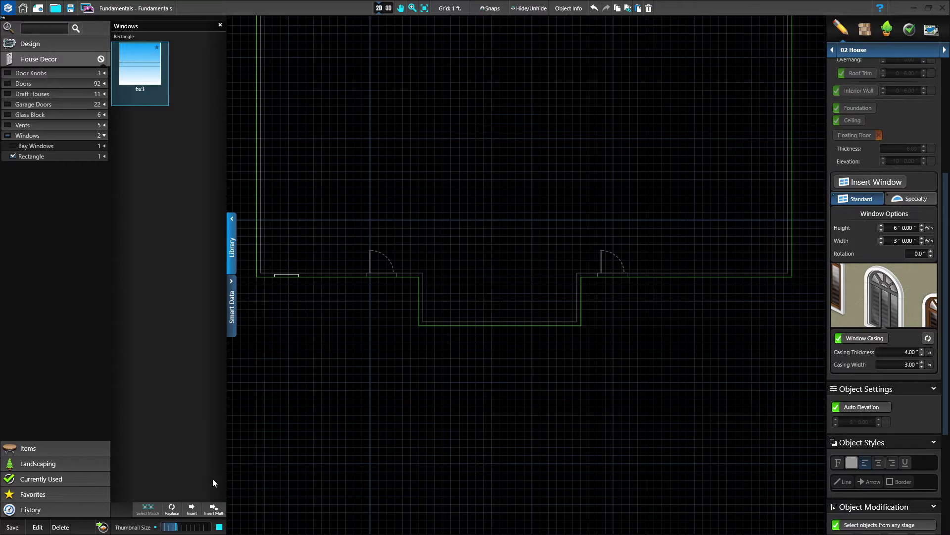
click(214, 508)
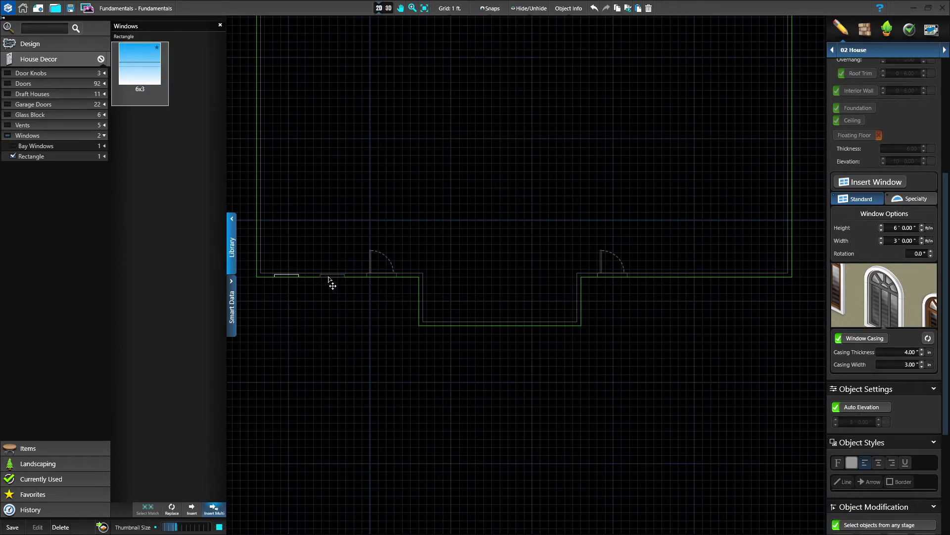
click(333, 278)
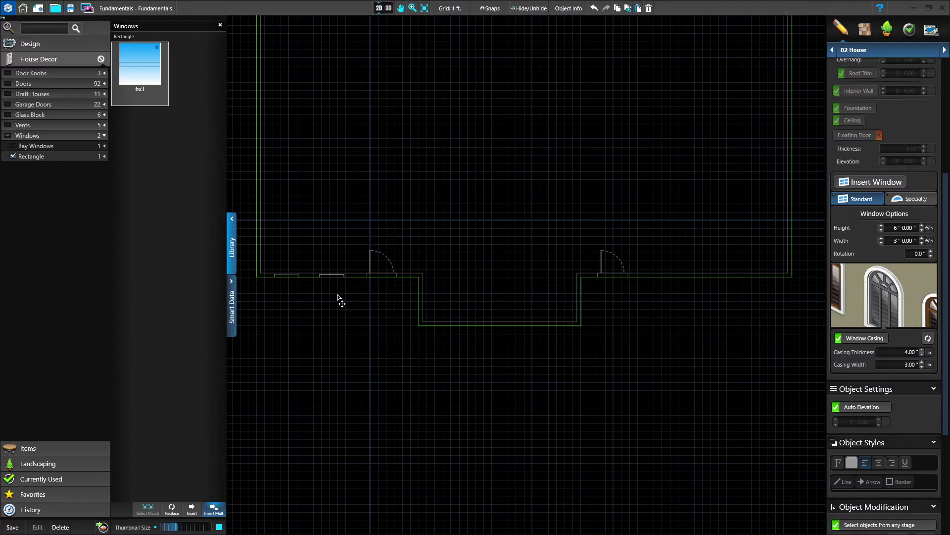
Step: Place three 6x3 windows along the projecting front wall and three to the right of the right door, then end the insertion
click(452, 327)
click(500, 329)
click(550, 329)
click(664, 277)
click(708, 277)
click(754, 277)
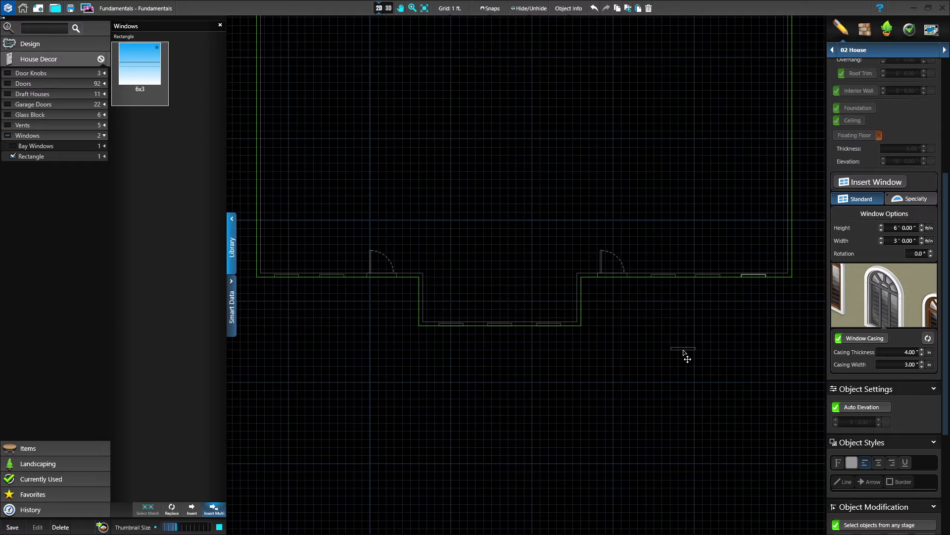
key(Escape)
click(233, 258)
Step: In 3D, move the rightmost front window slightly along the wall toward its neighbouring window
click(389, 9)
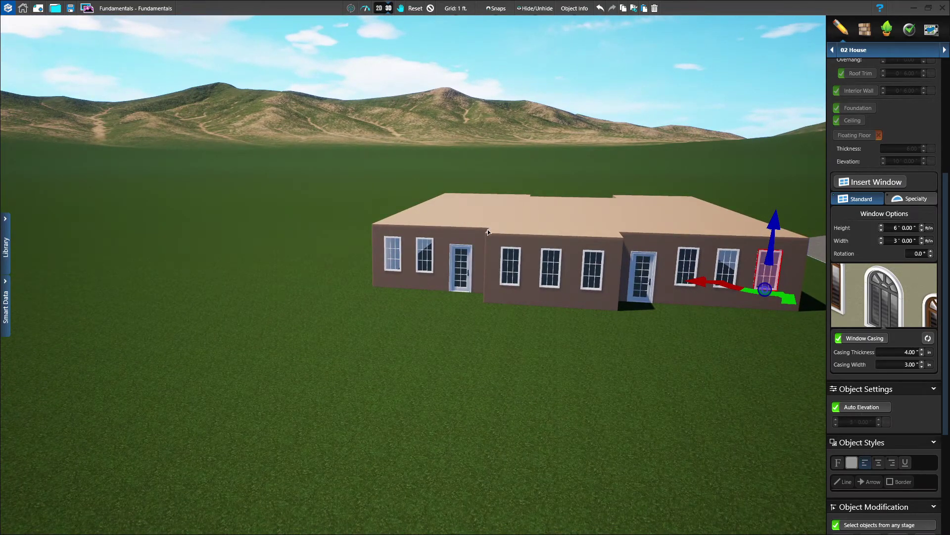
middle_drag(616, 381, 388, 290)
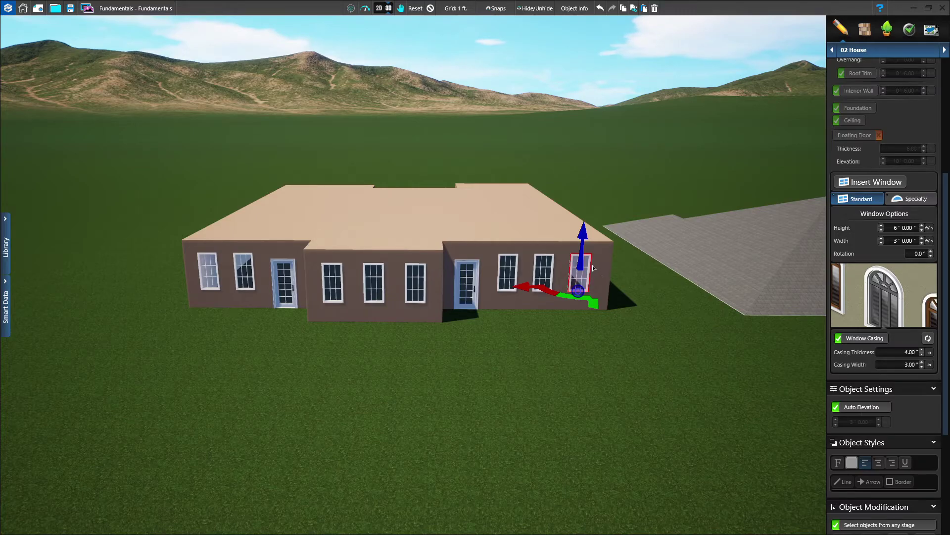
drag(631, 388, 535, 302)
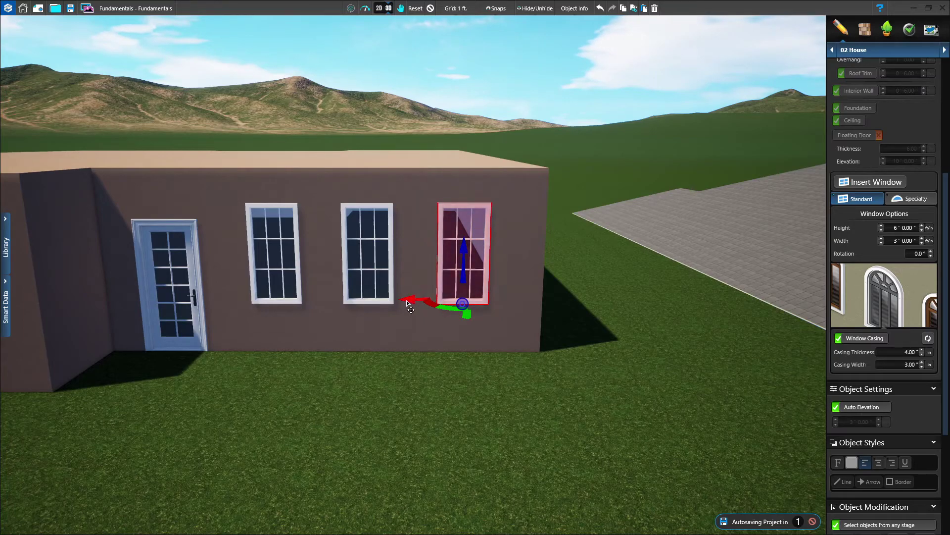
drag(408, 303, 400, 302)
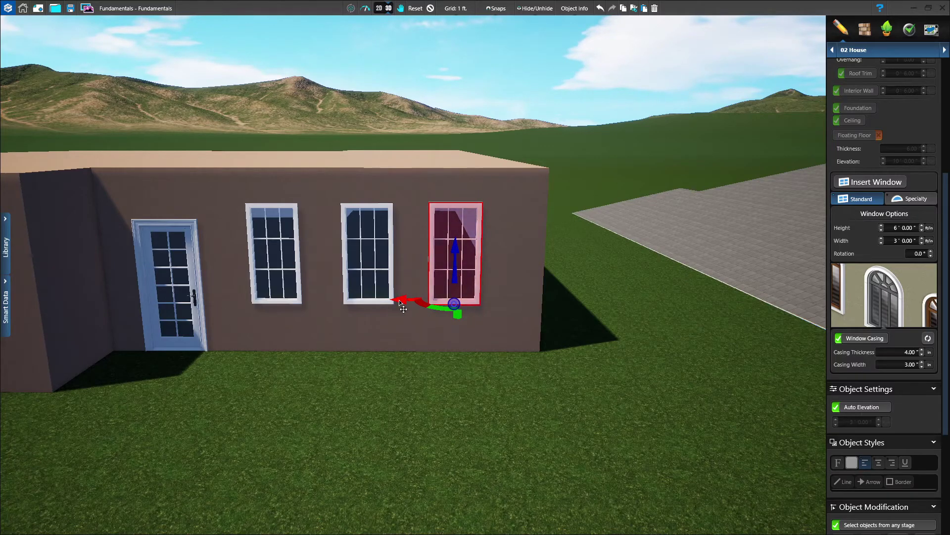
middle_drag(400, 302, 389, 372)
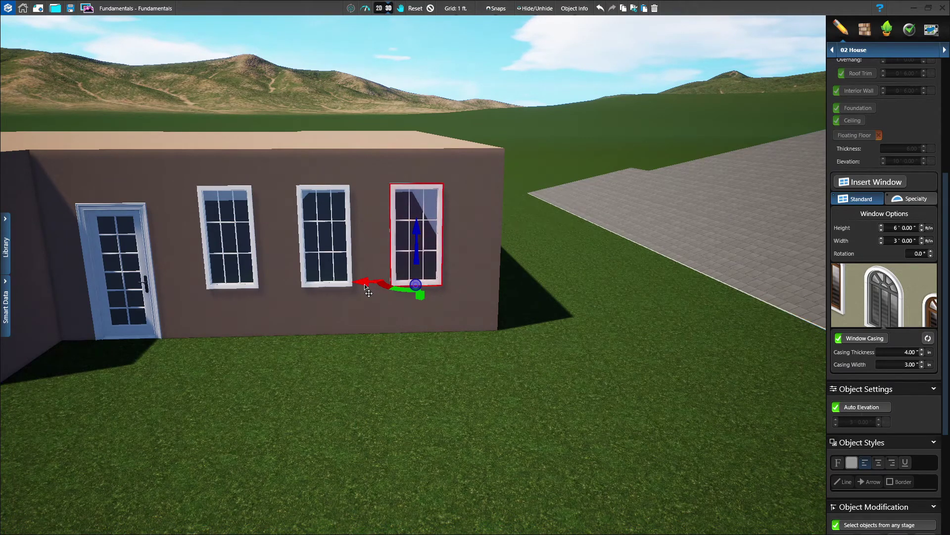
middle_drag(364, 283, 347, 340)
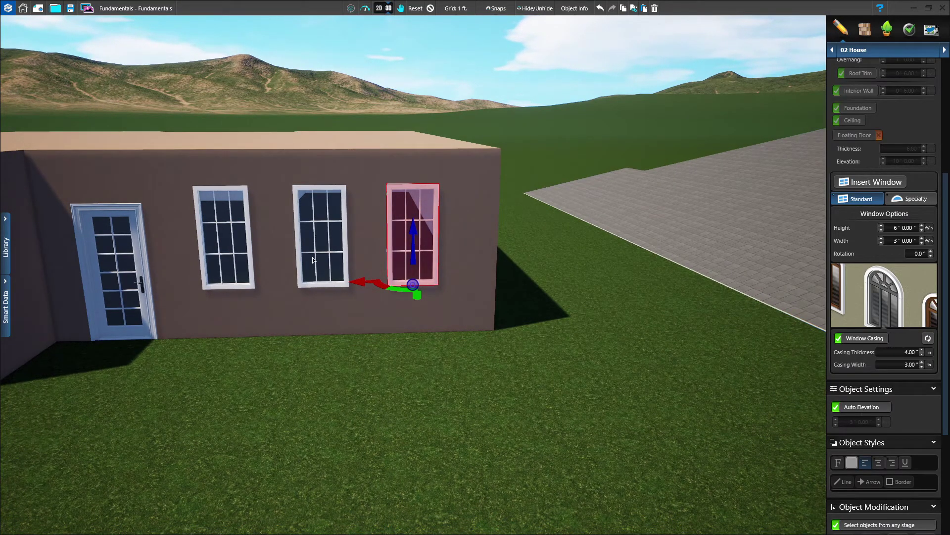
Step: Practise selecting the middle window right of the right door and clearing the selection, ending with the whole front in view
drag(313, 257, 317, 331)
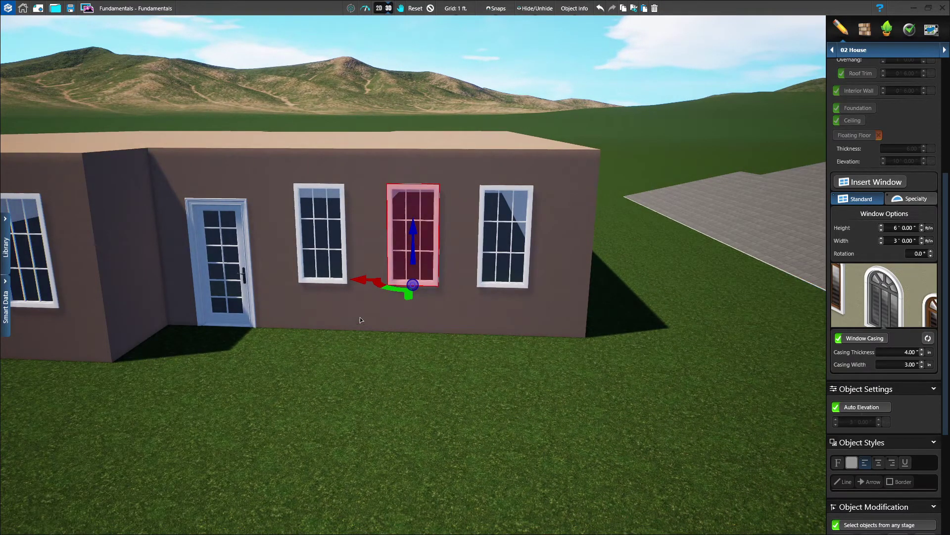
click(411, 255)
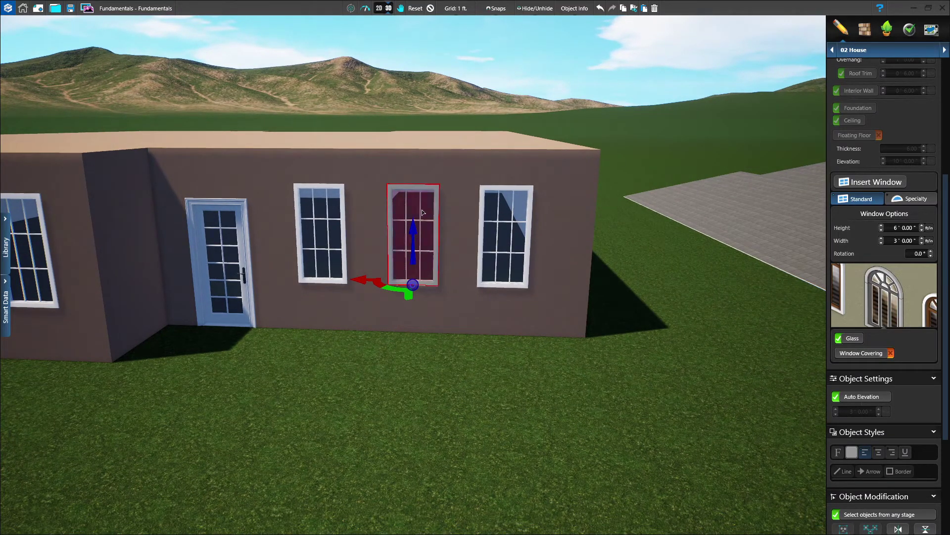
key(Escape)
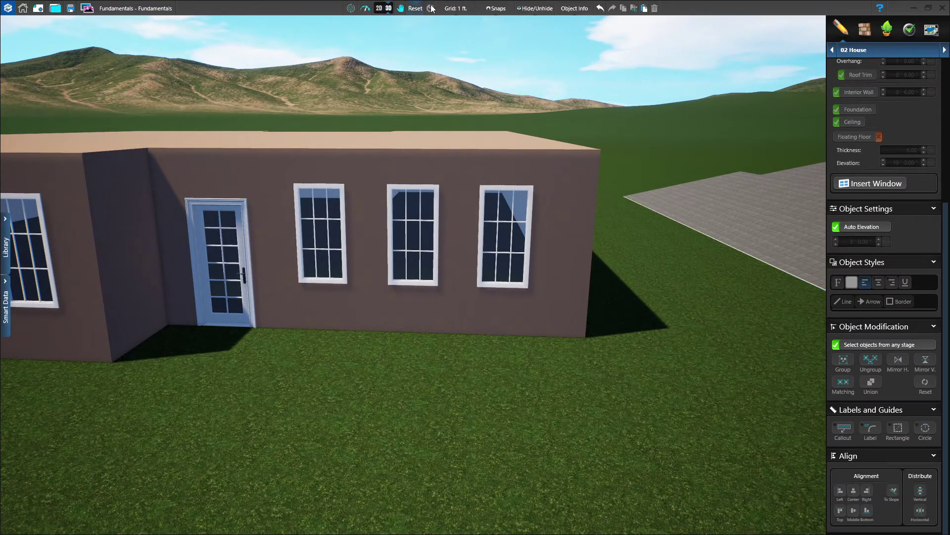
click(413, 228)
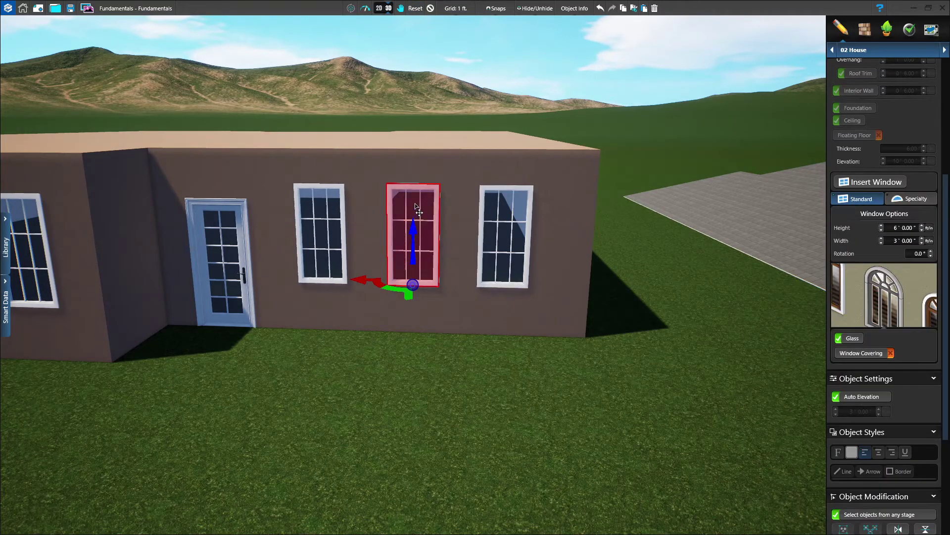
click(431, 8)
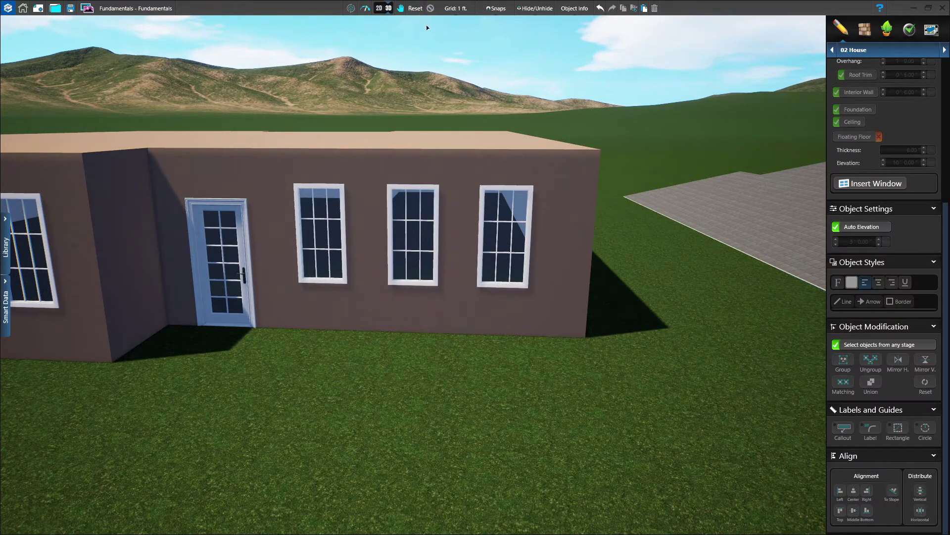
scroll(355, 342, down, 5)
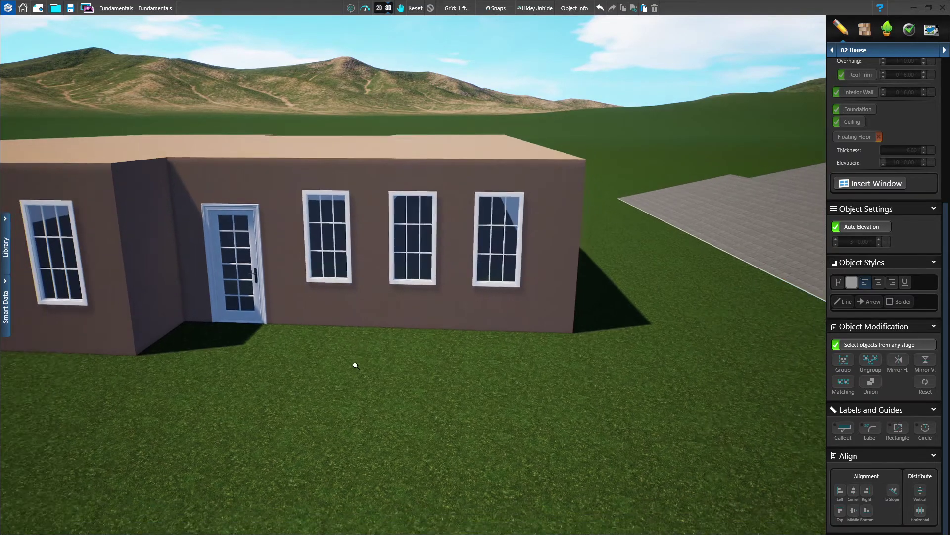
drag(437, 403, 506, 396)
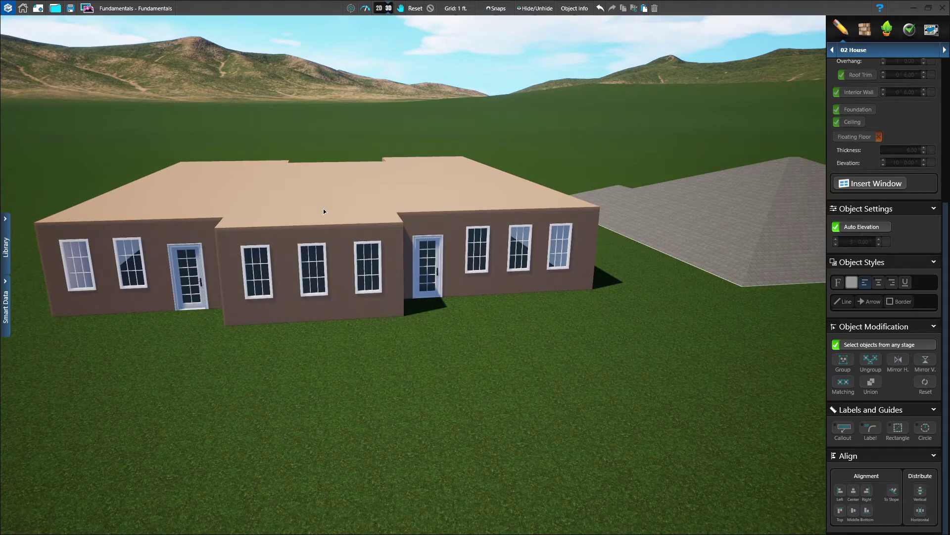
Step: In the 2D plan, move the roofed copy of the outline onto the house outline
click(378, 8)
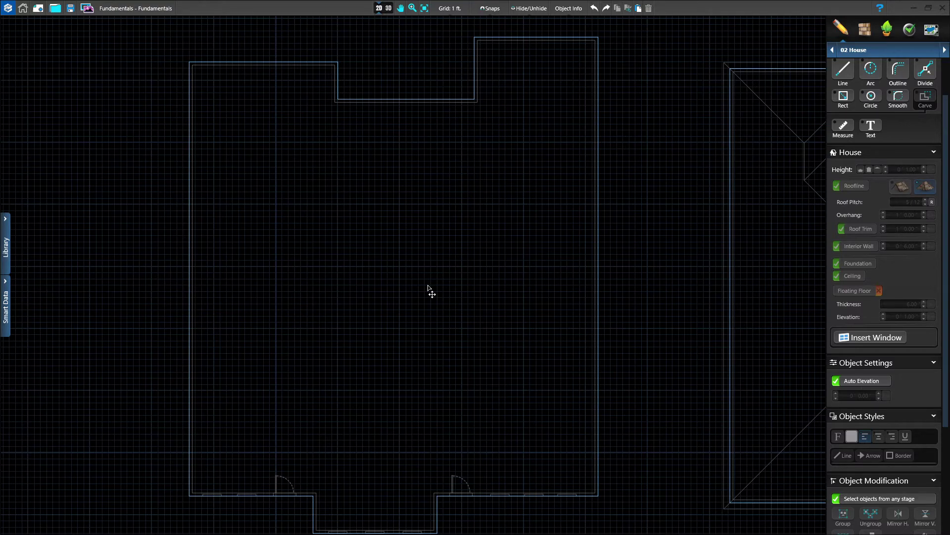
scroll(429, 291, down, 4)
middle_drag(394, 283, 273, 291)
scroll(396, 361, up, 2)
middle_drag(399, 354, 423, 356)
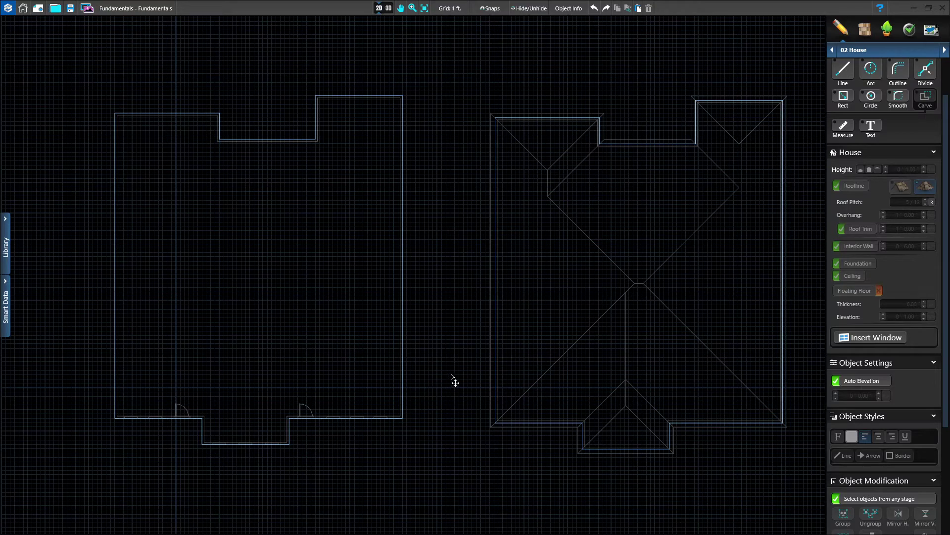
click(494, 365)
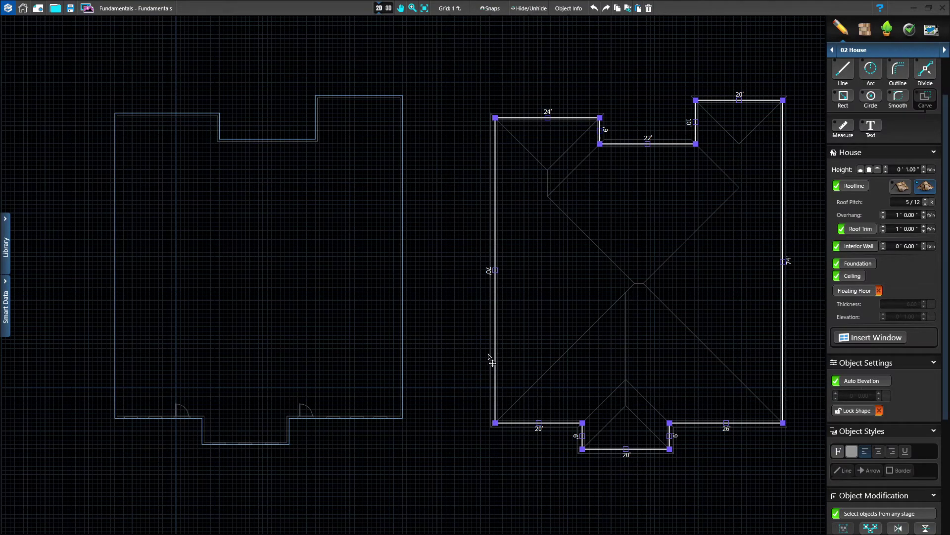
drag(496, 350, 116, 345)
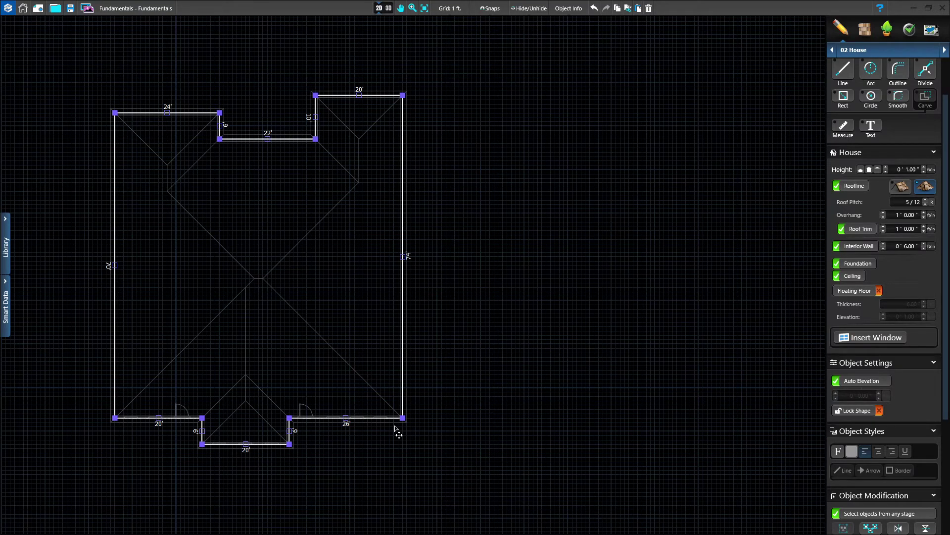
Step: Fine-tune the roof copy's position so its lower-right corner coincides exactly with the house outline's corner
scroll(406, 425, up, 6)
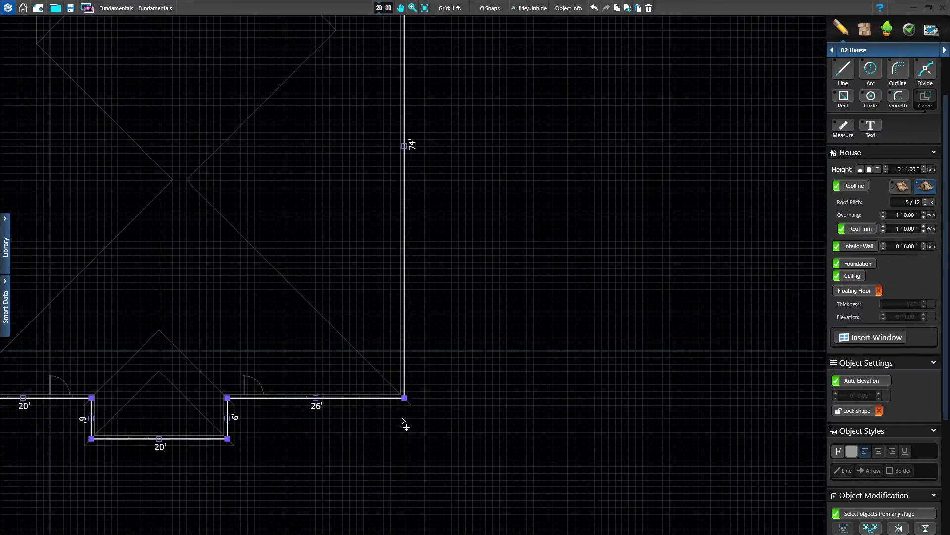
scroll(408, 361, up, 4)
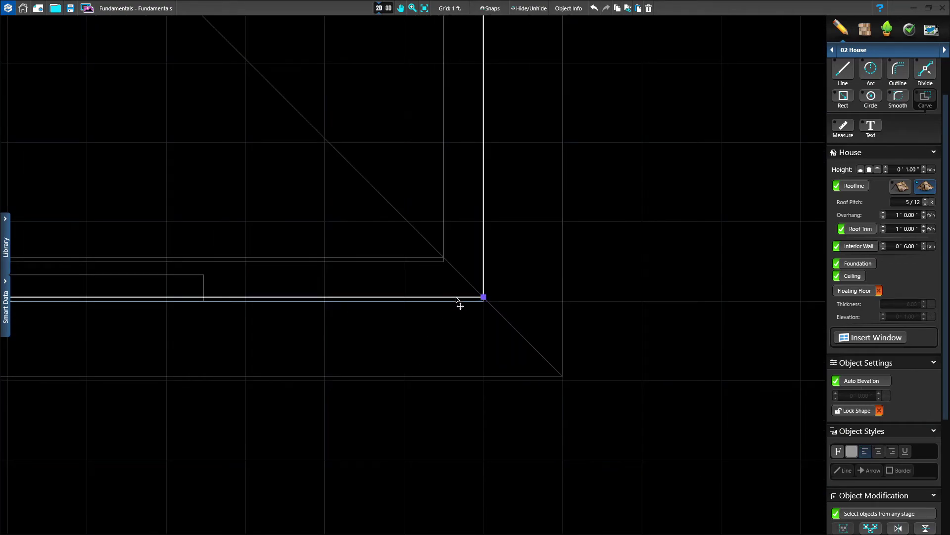
drag(456, 298, 457, 300)
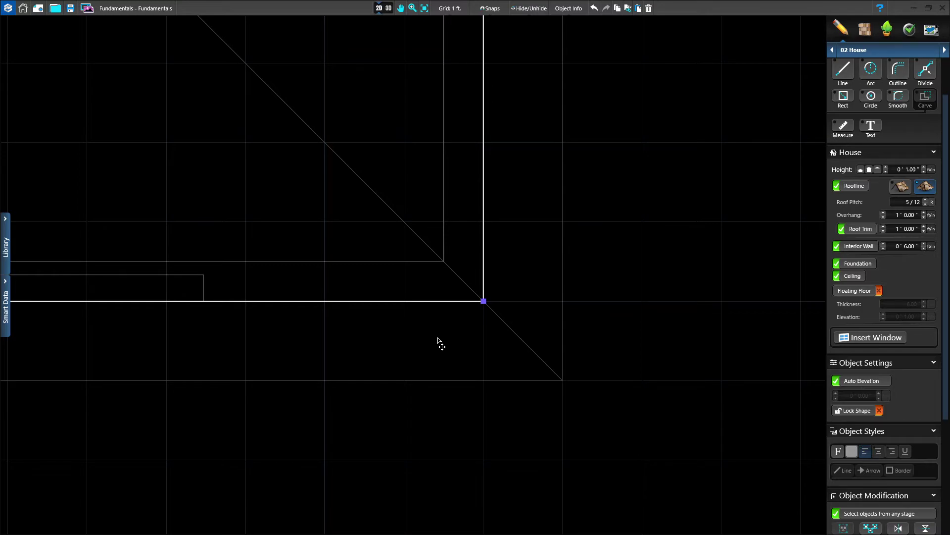
scroll(437, 340, down, 5)
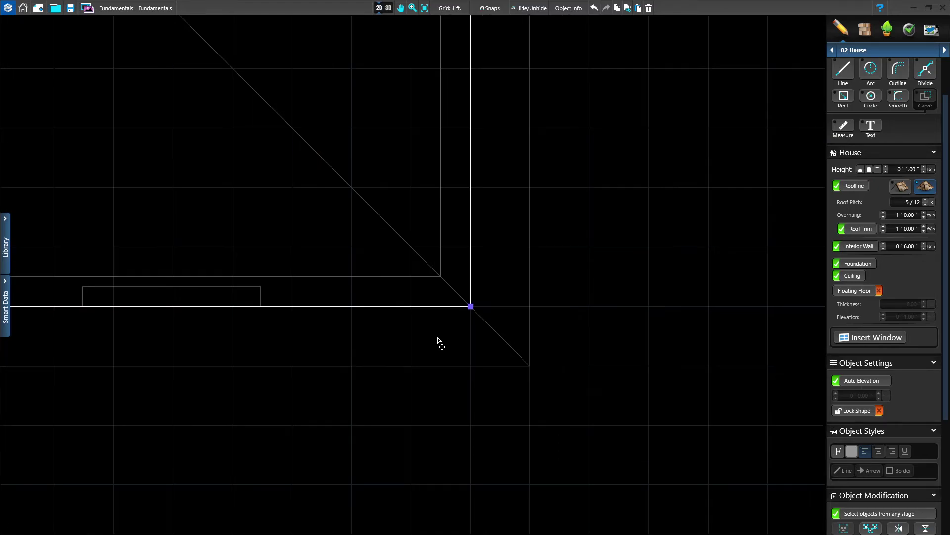